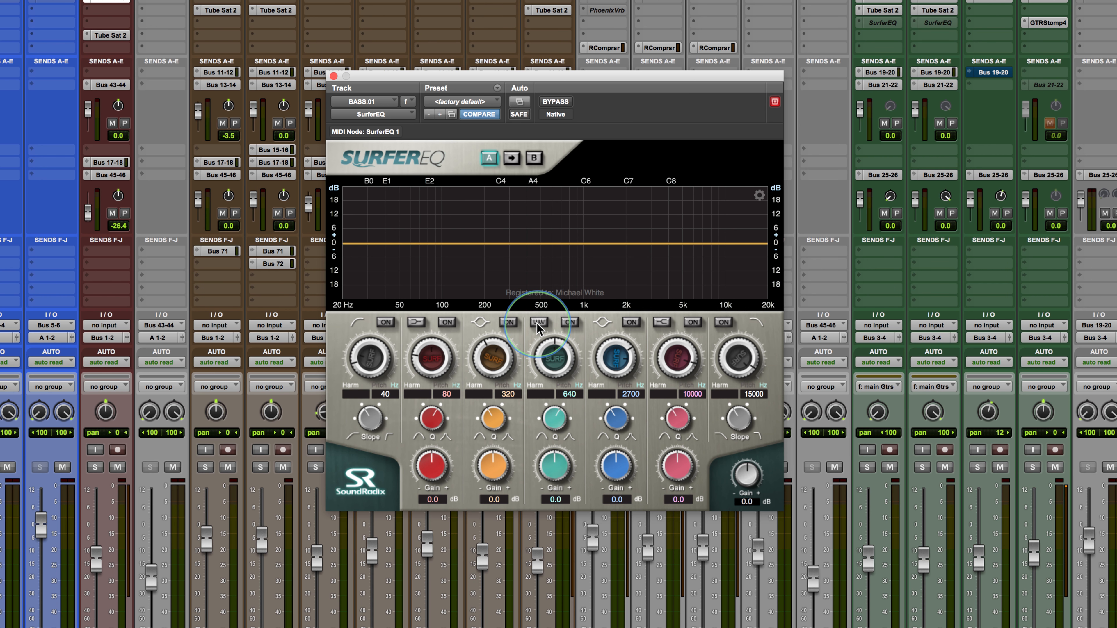
click(539, 324)
click(539, 325)
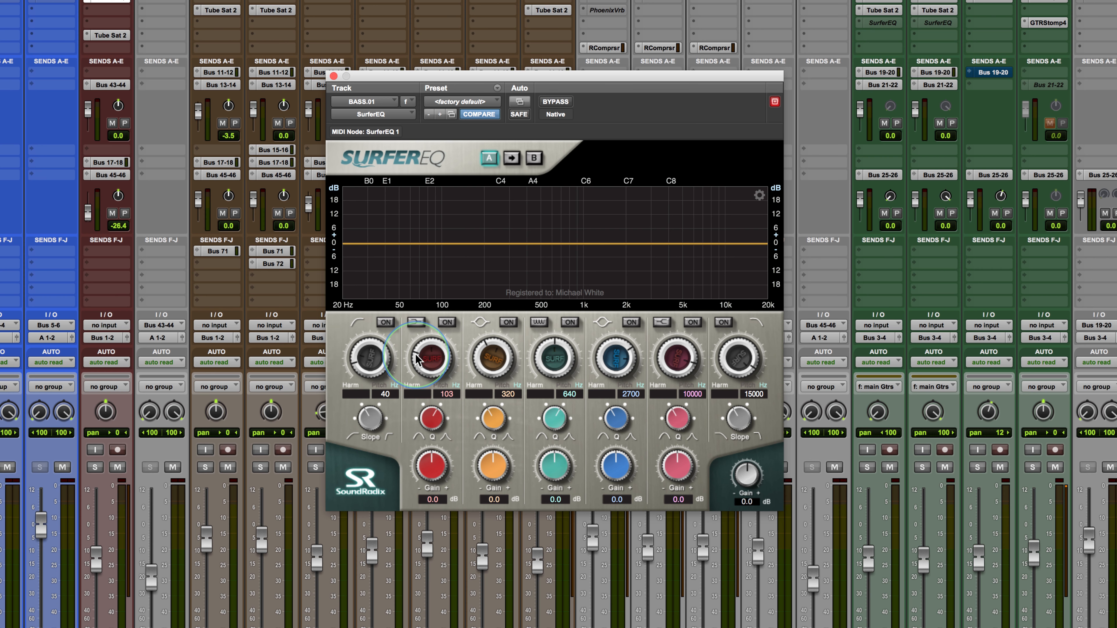
Switch the red low band between Surf tracking and a fixed frequency, trying a manual setting of 59 Hz.
click(430, 372)
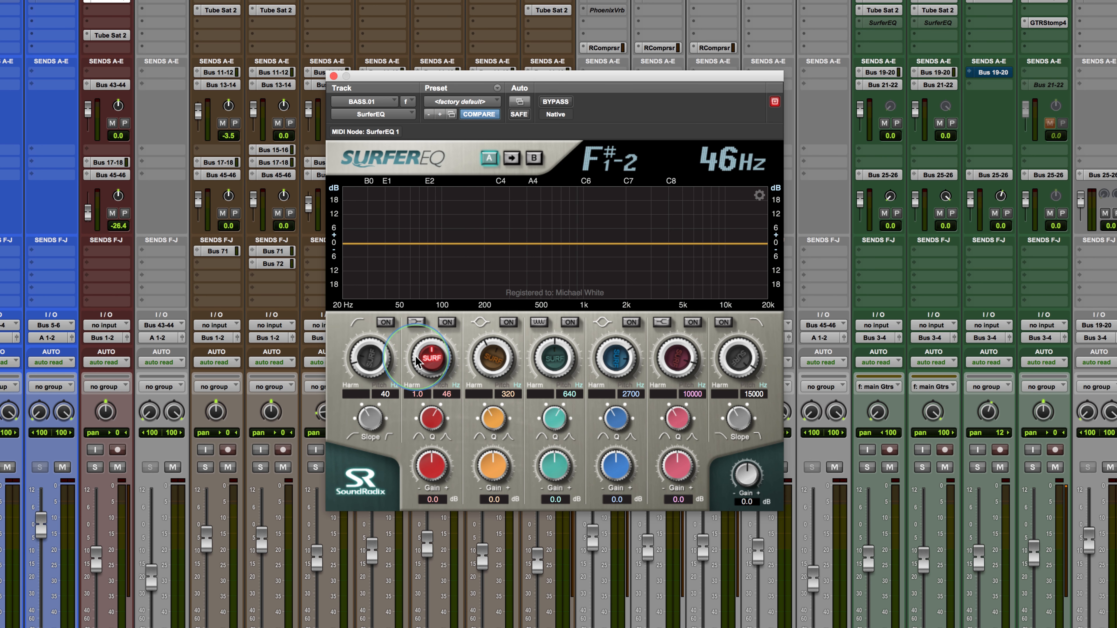
click(418, 375)
drag(416, 376, 433, 363)
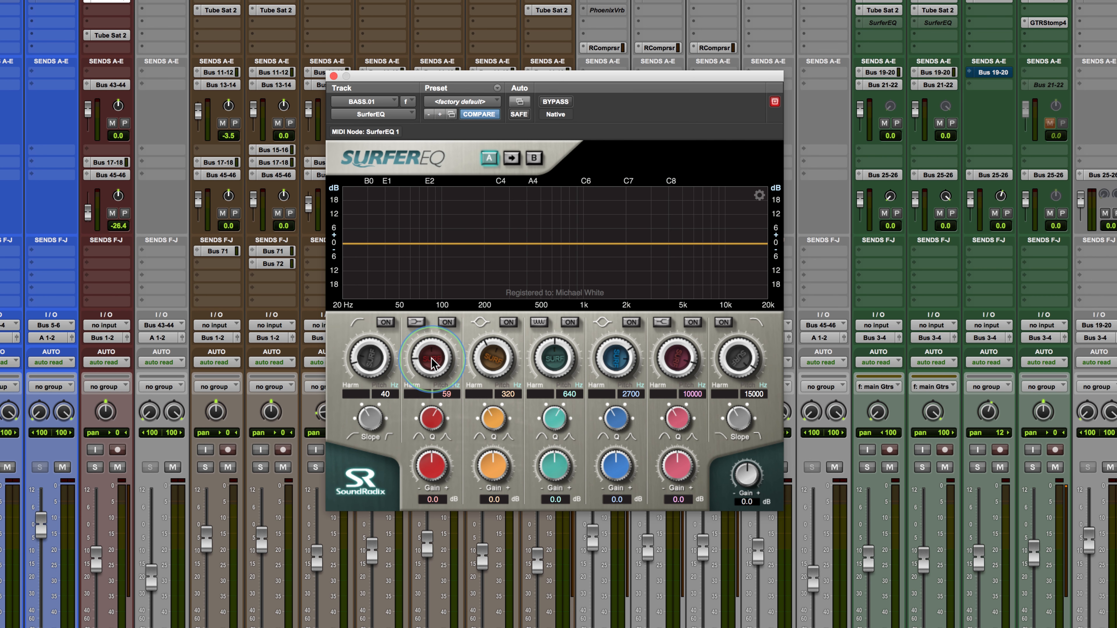
click(433, 363)
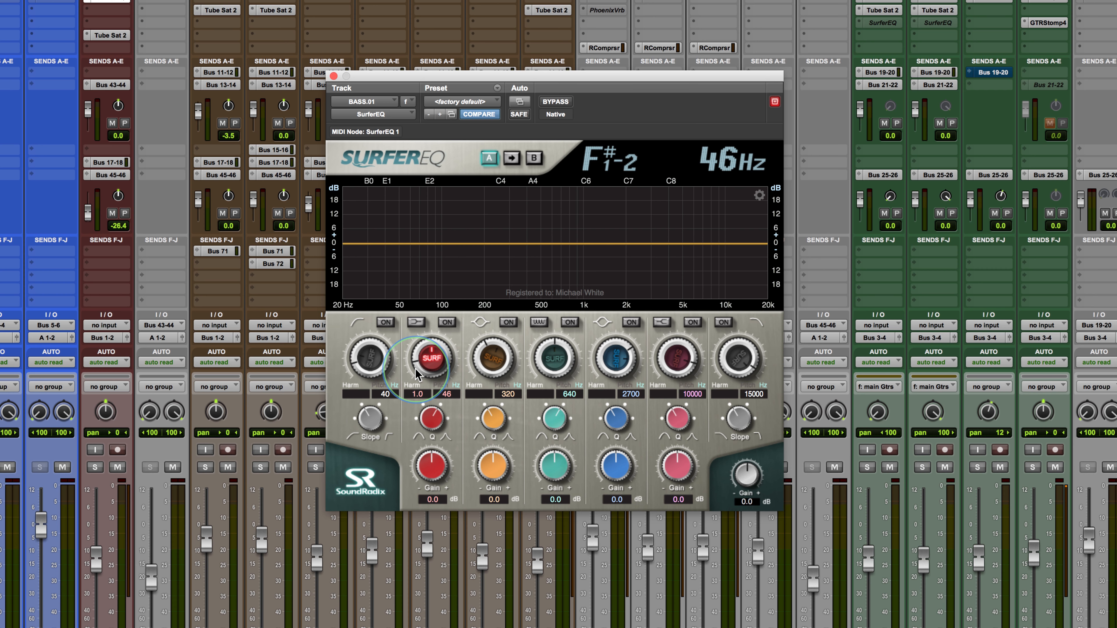
click(432, 360)
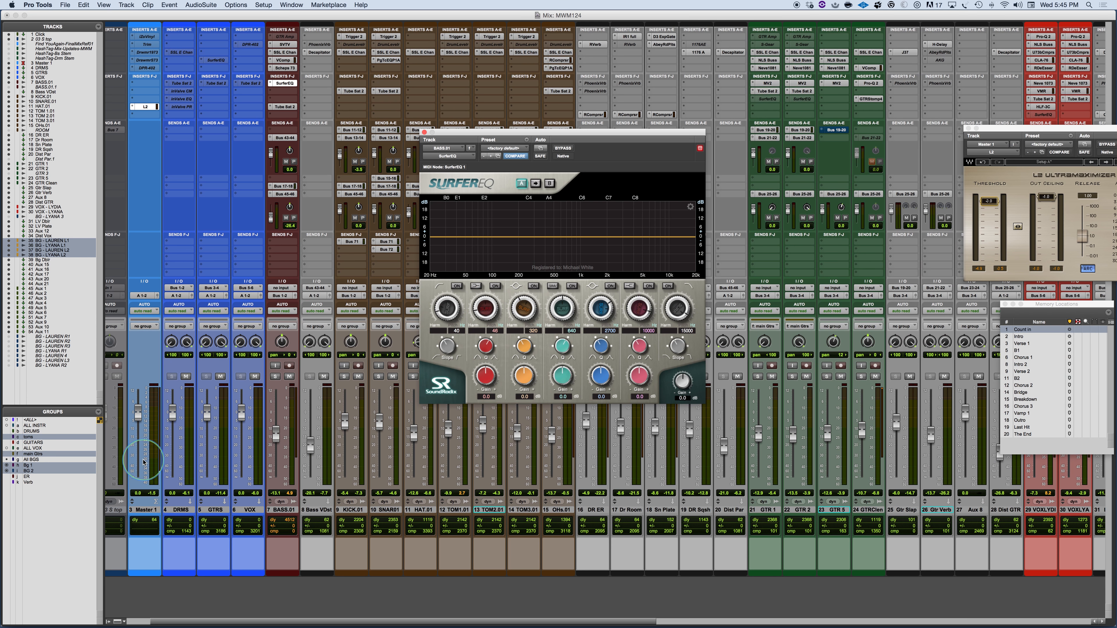
Mute the VOX track and solo the BASS.01 track.
click(254, 376)
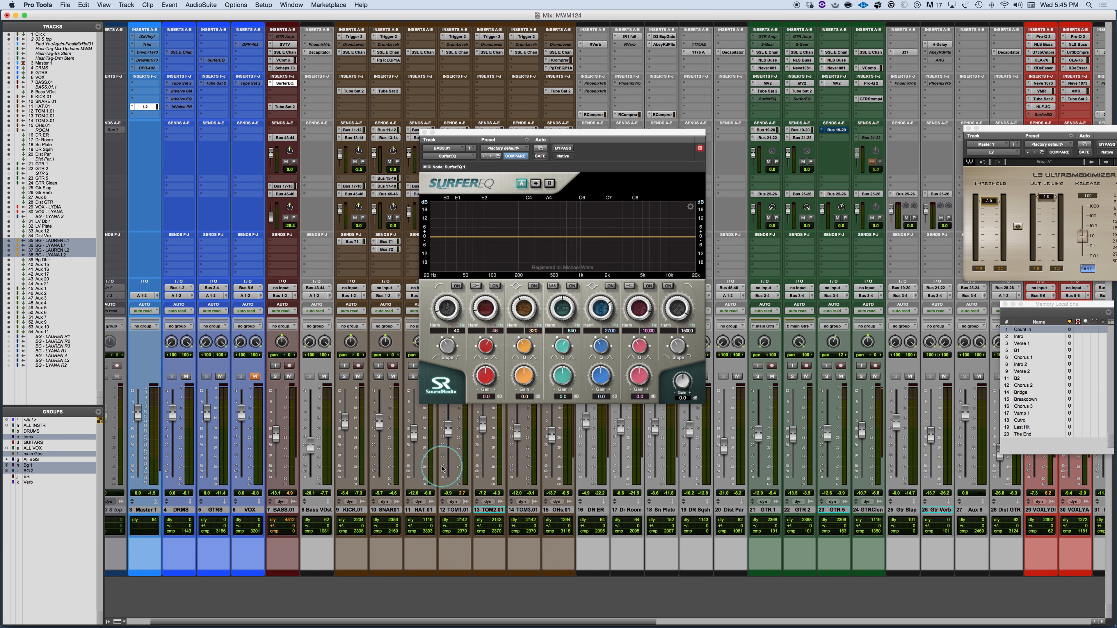
click(274, 377)
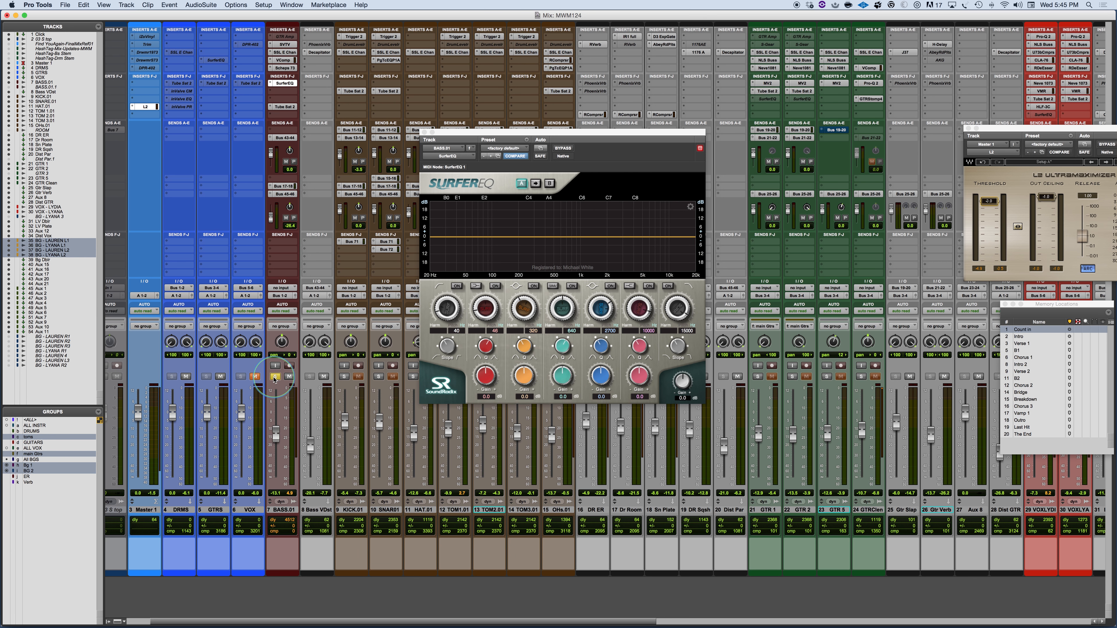
Enable the red low band and boost its gain to 5.4 dB while playing from the Verse 1 memory location.
click(1021, 342)
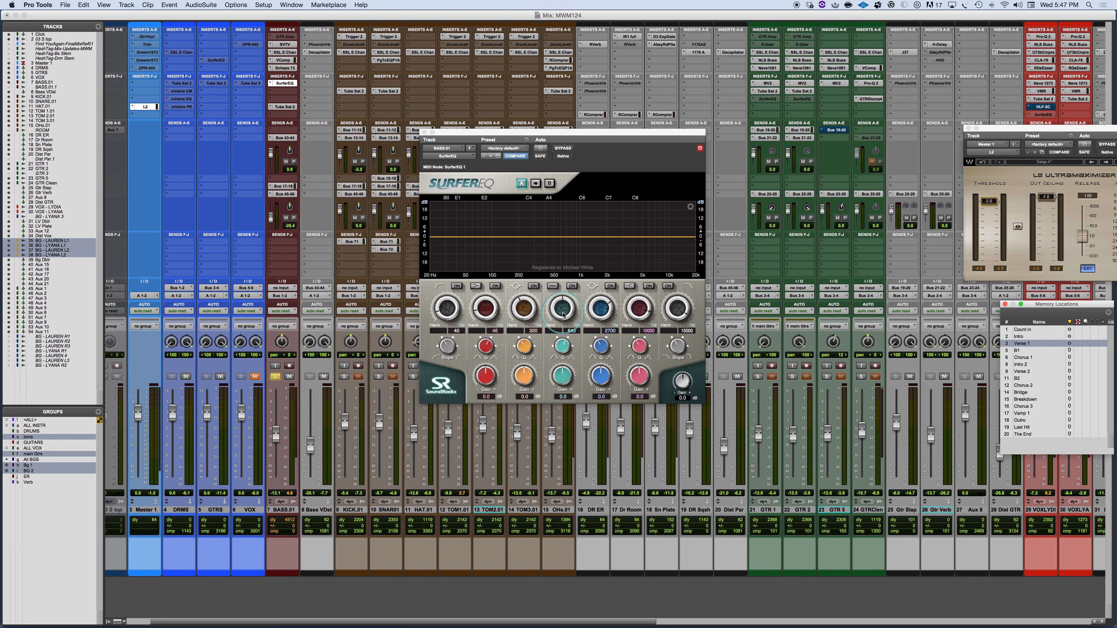
click(489, 285)
click(494, 286)
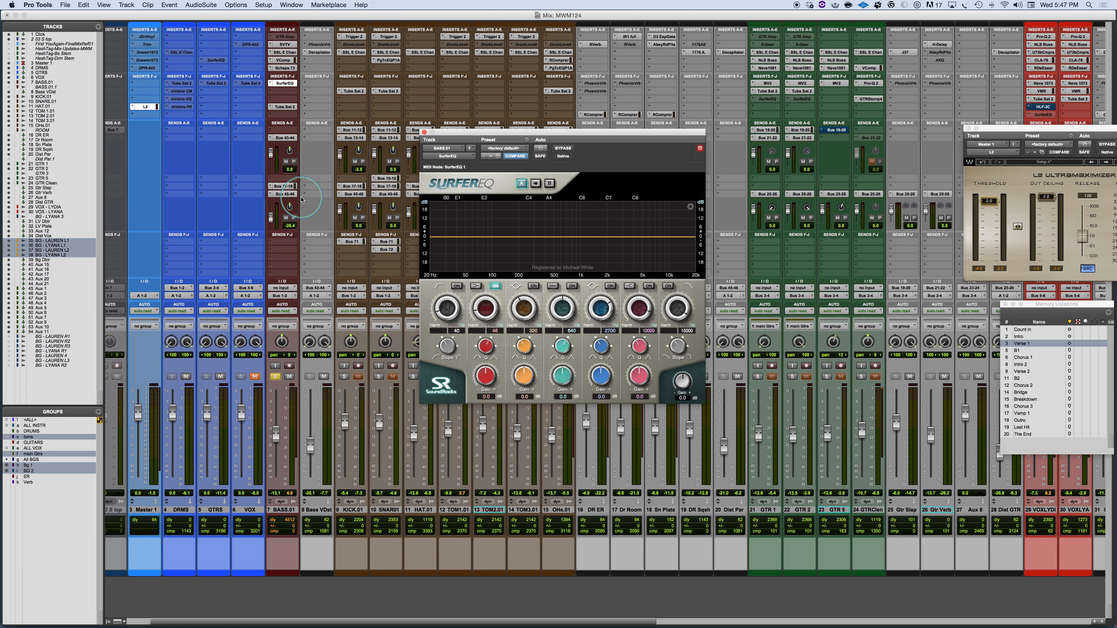
key(space)
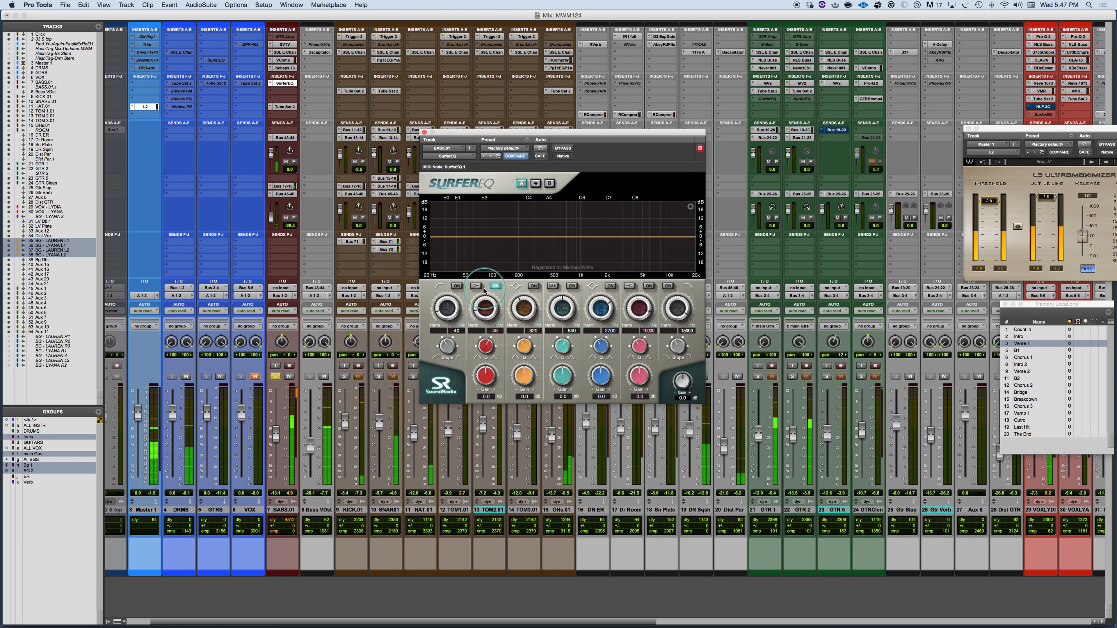
drag(484, 377, 480, 354)
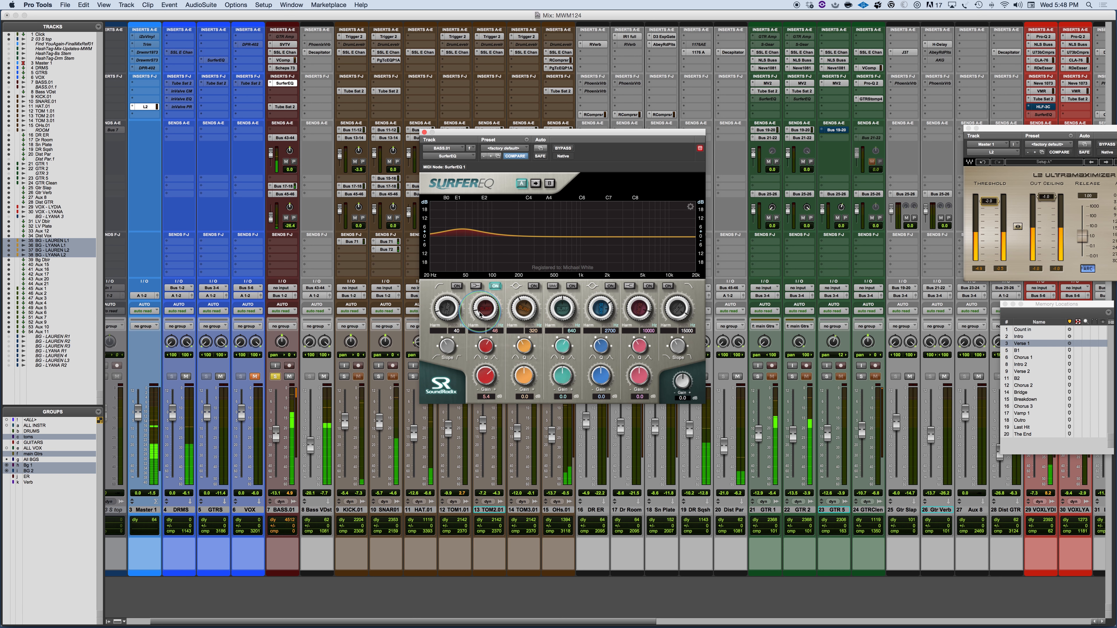
Set the red band's frequency to 80 Hz, narrow its Q and reduce its gain to 4.7 dB.
drag(478, 315, 478, 307)
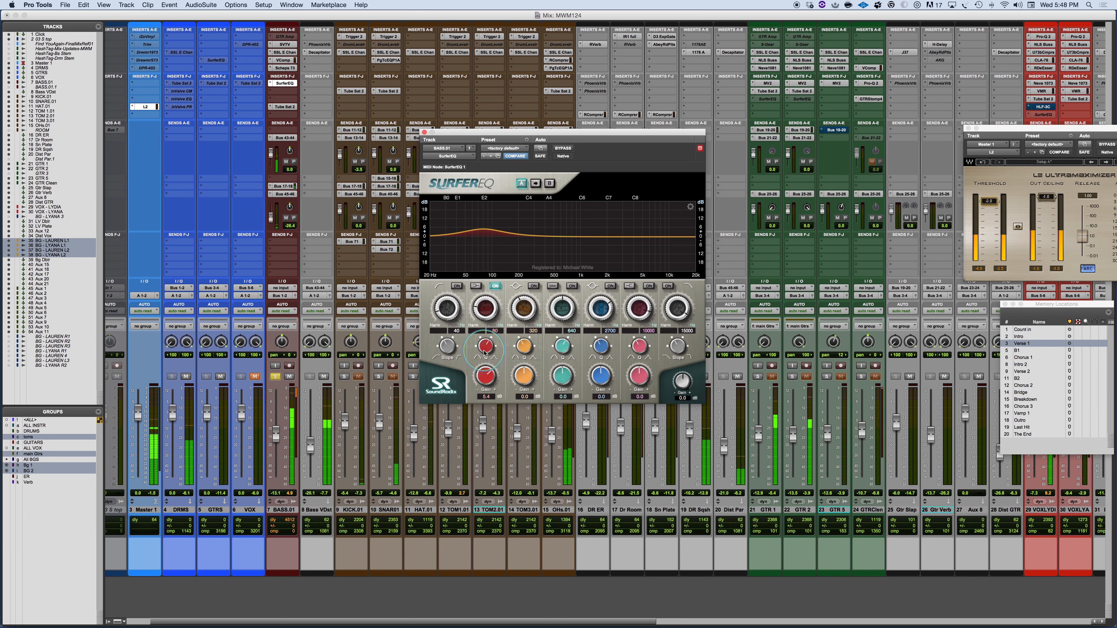
click(479, 287)
click(478, 288)
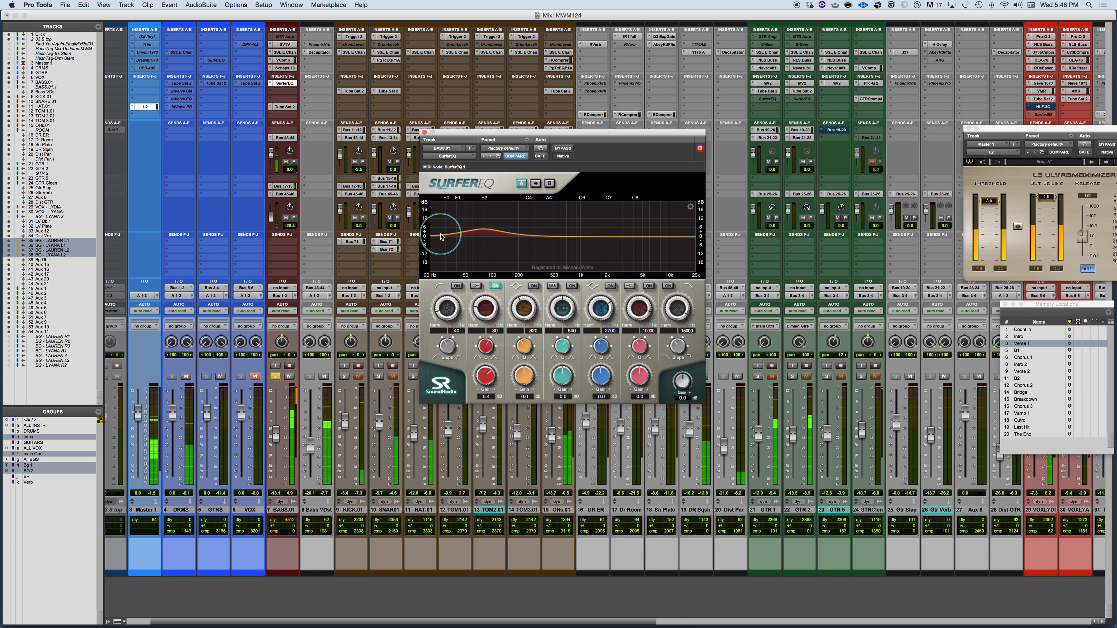
drag(484, 354, 482, 345)
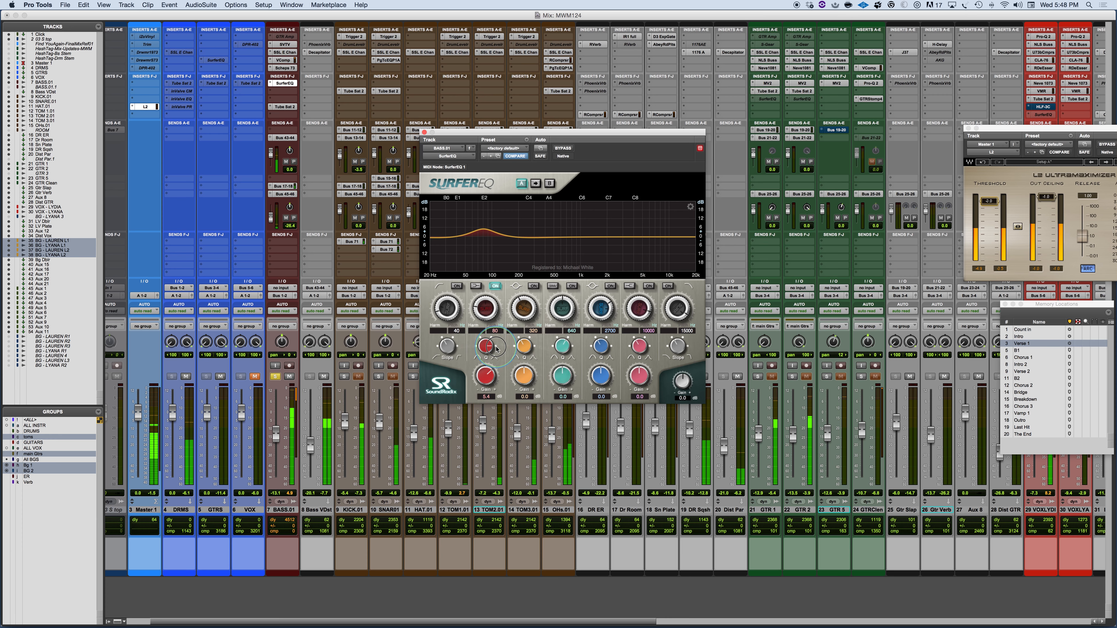
drag(484, 377, 484, 384)
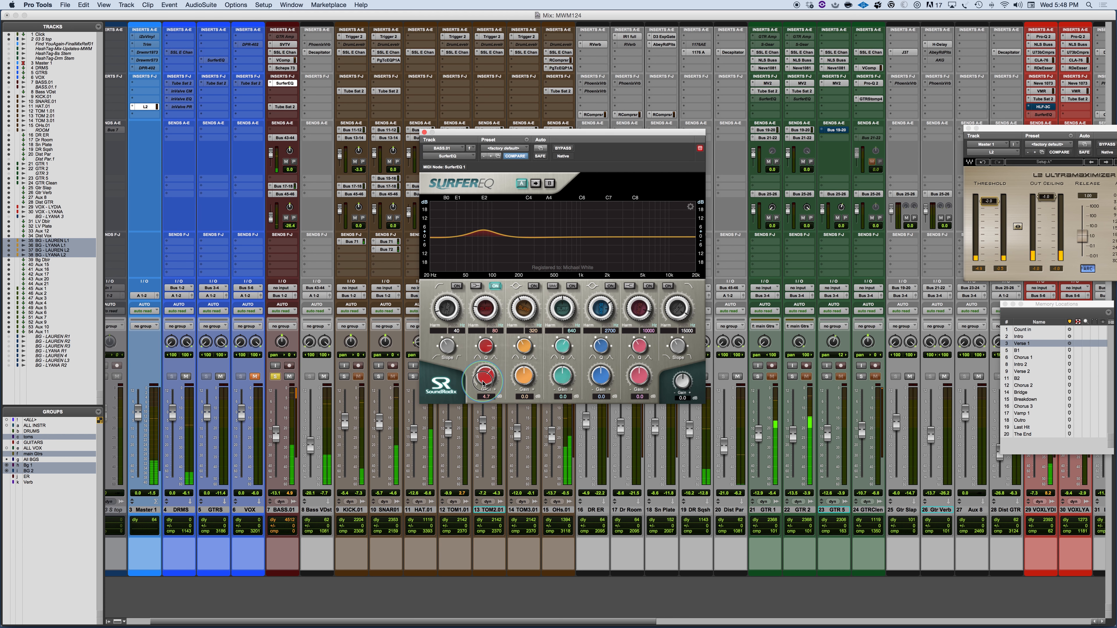
Turn on Surf tracking for the red band and replay the bass from Verse 1.
click(487, 311)
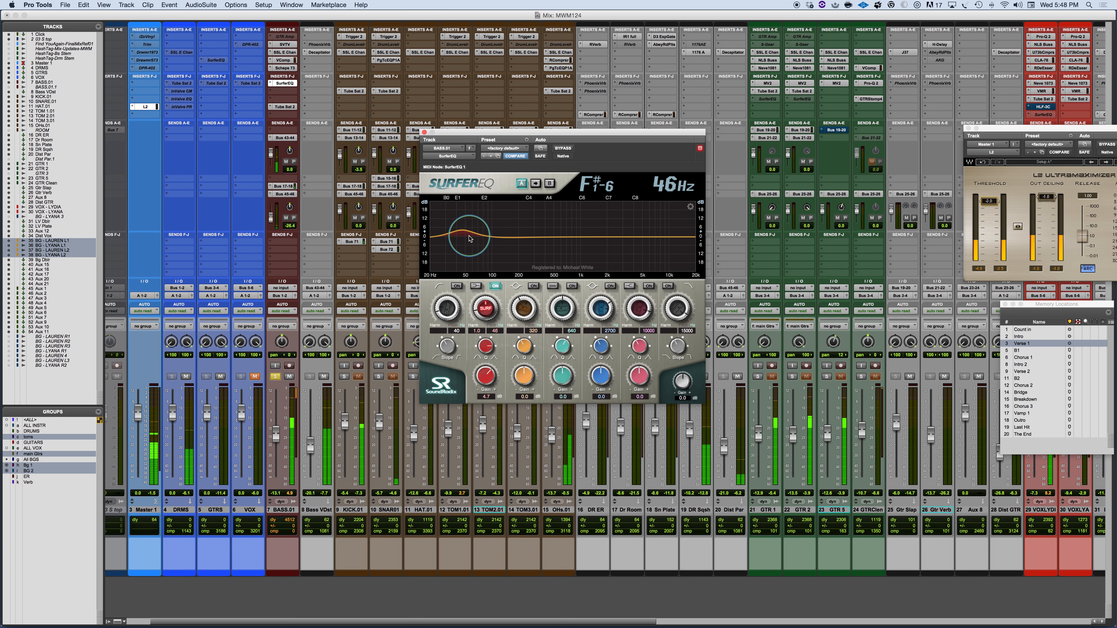
click(1029, 346)
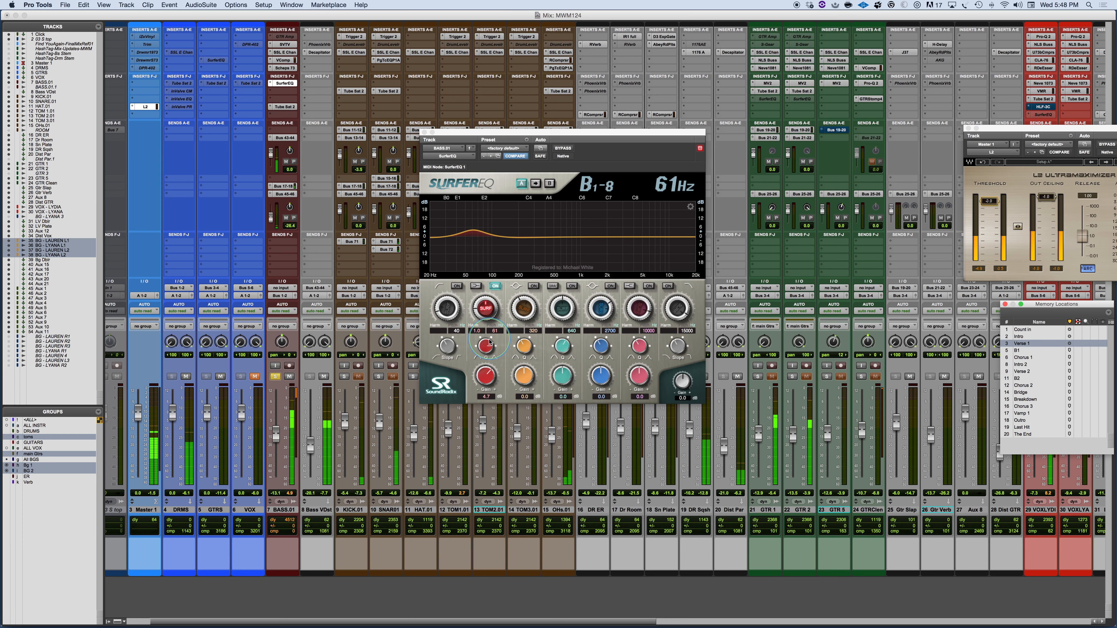
click(482, 341)
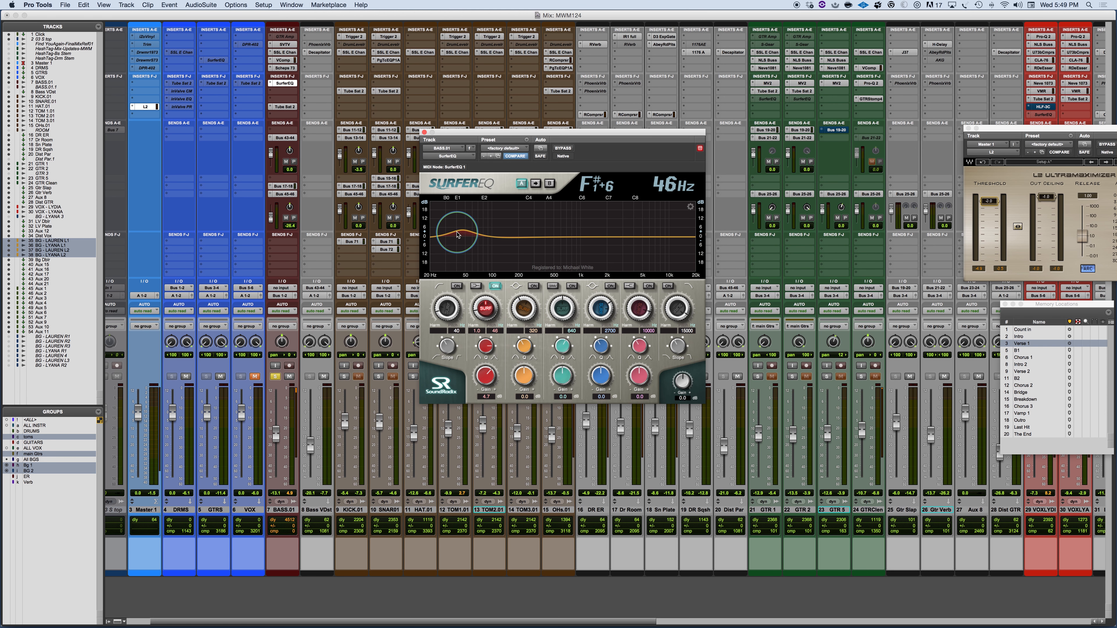
Compare the red band with Surf tracking off and on, and lower its gain to about 3.6 dB.
click(484, 309)
click(483, 309)
drag(482, 378, 481, 382)
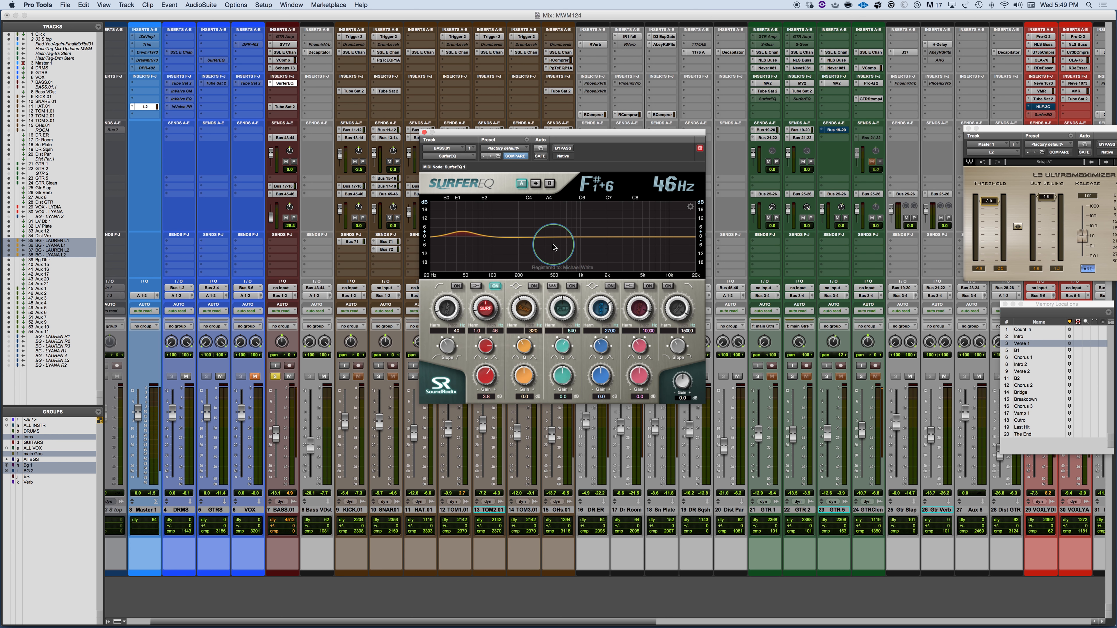
Unsolo BASS.01 and play the full mix while comparing SurferEQ bypassed and active.
click(275, 377)
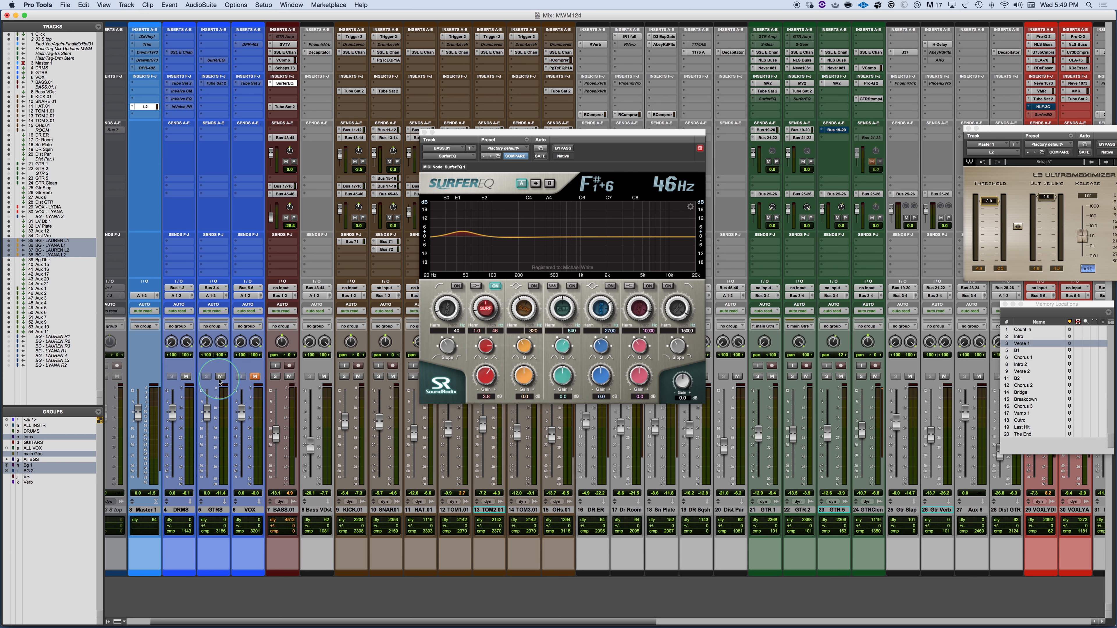
key(space)
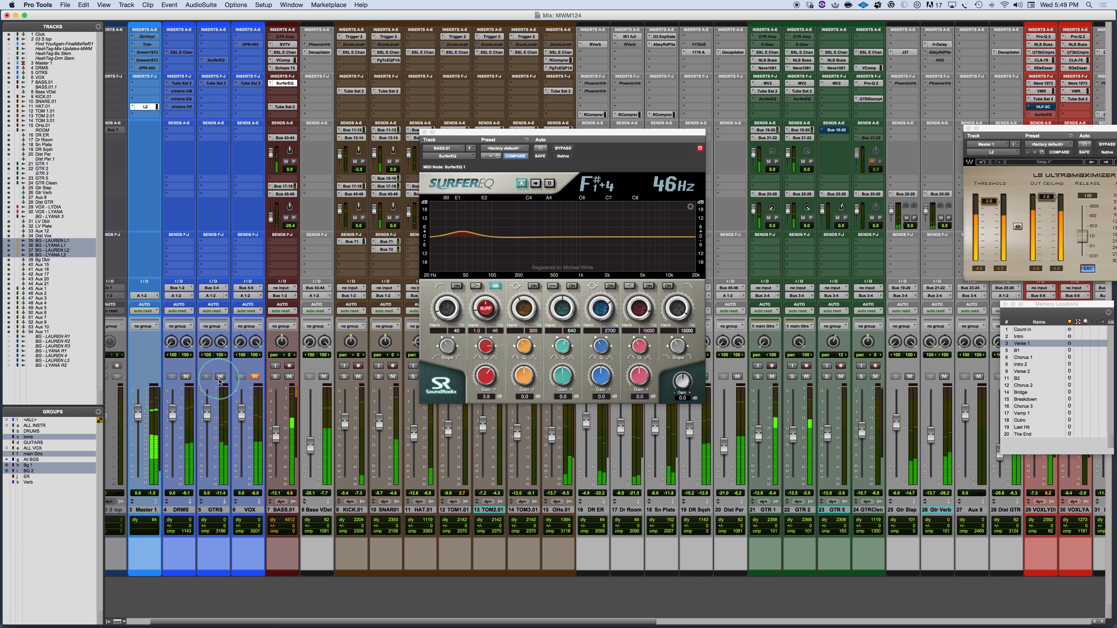
click(567, 149)
click(568, 150)
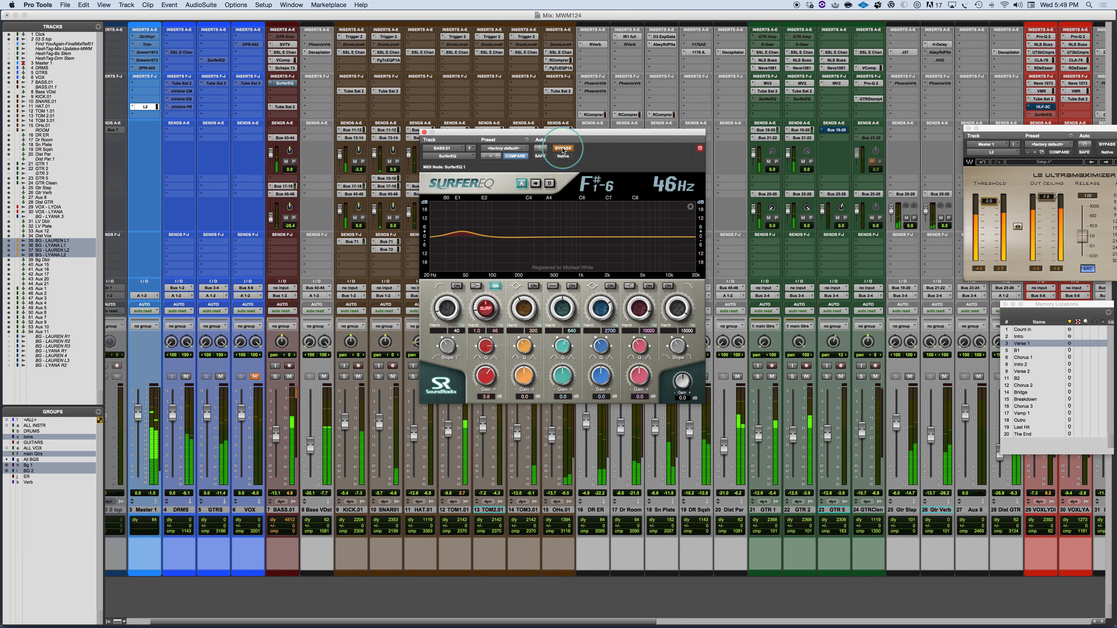
click(562, 149)
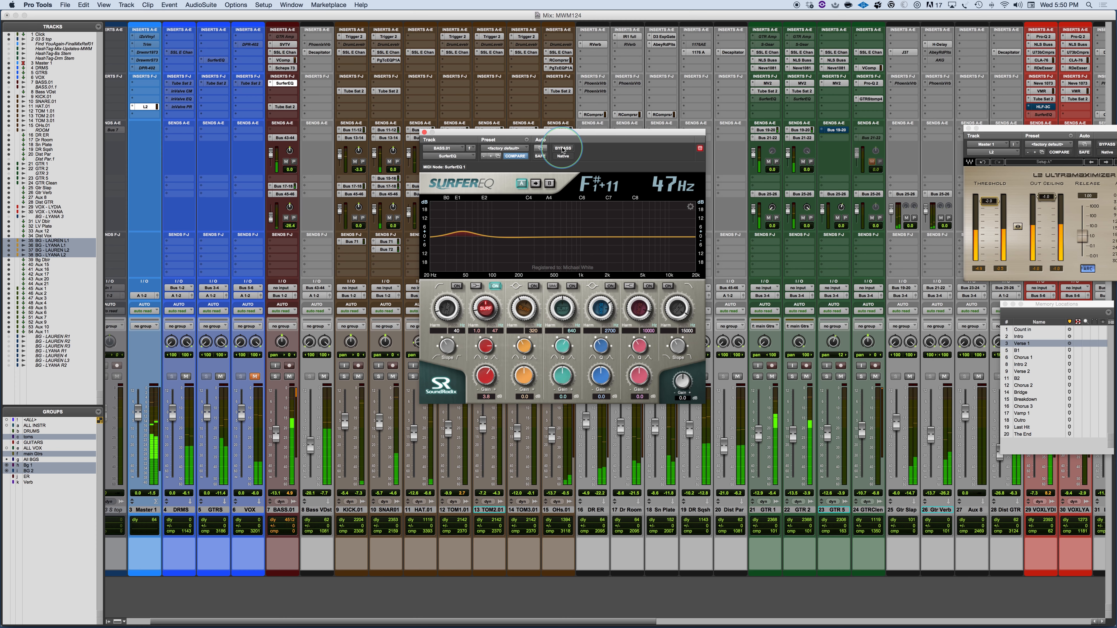
click(563, 148)
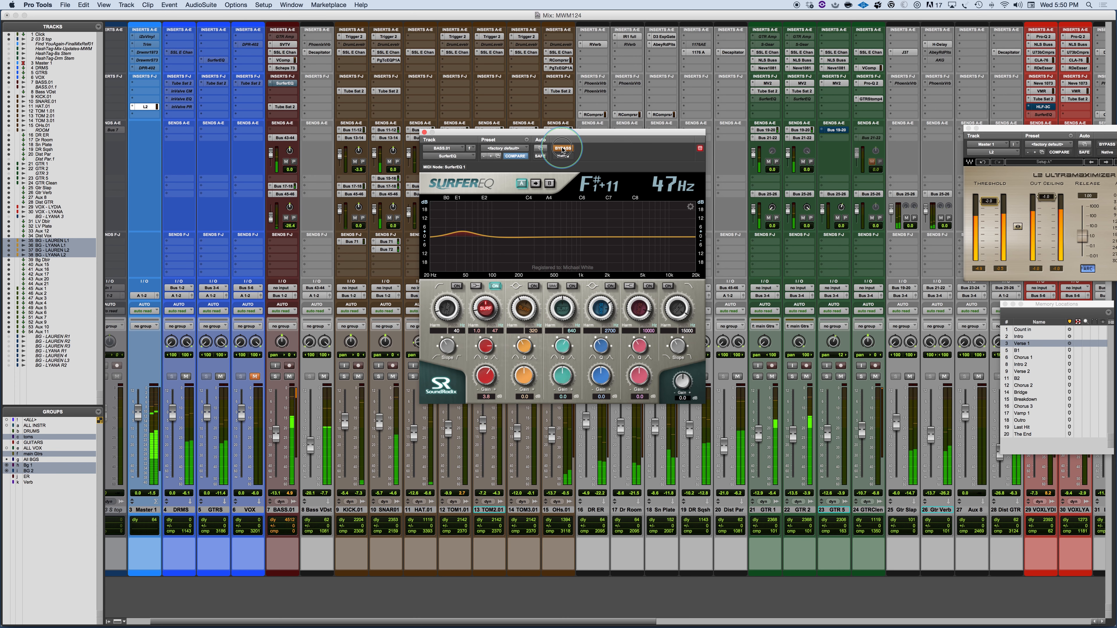
click(562, 148)
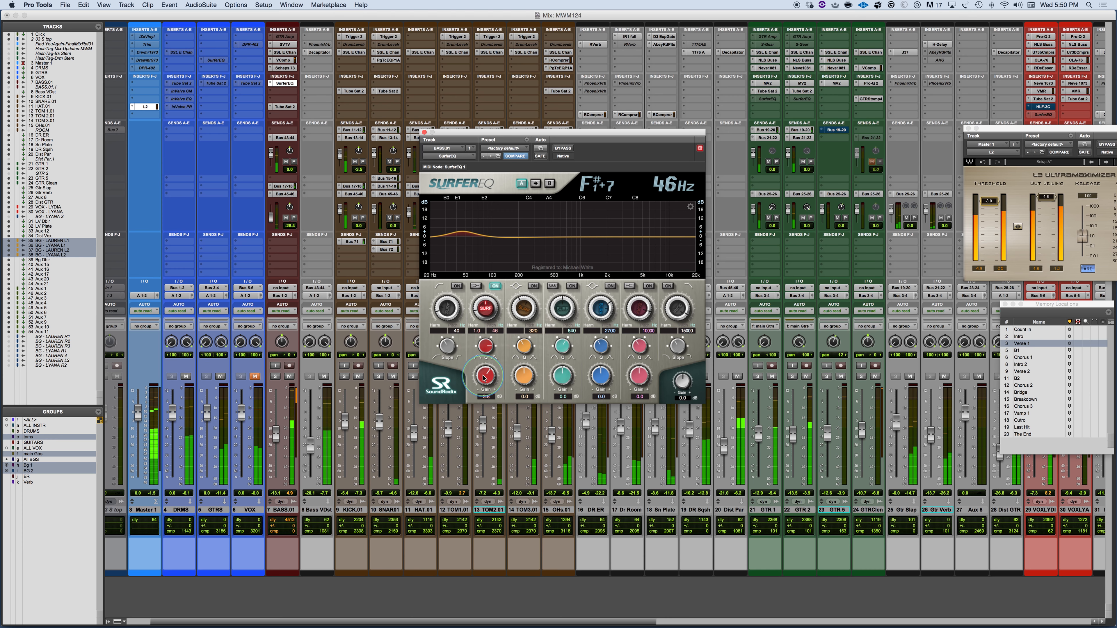
Stop playback and lower the red band's gain to 3.0 dB.
key(space)
drag(484, 378, 482, 380)
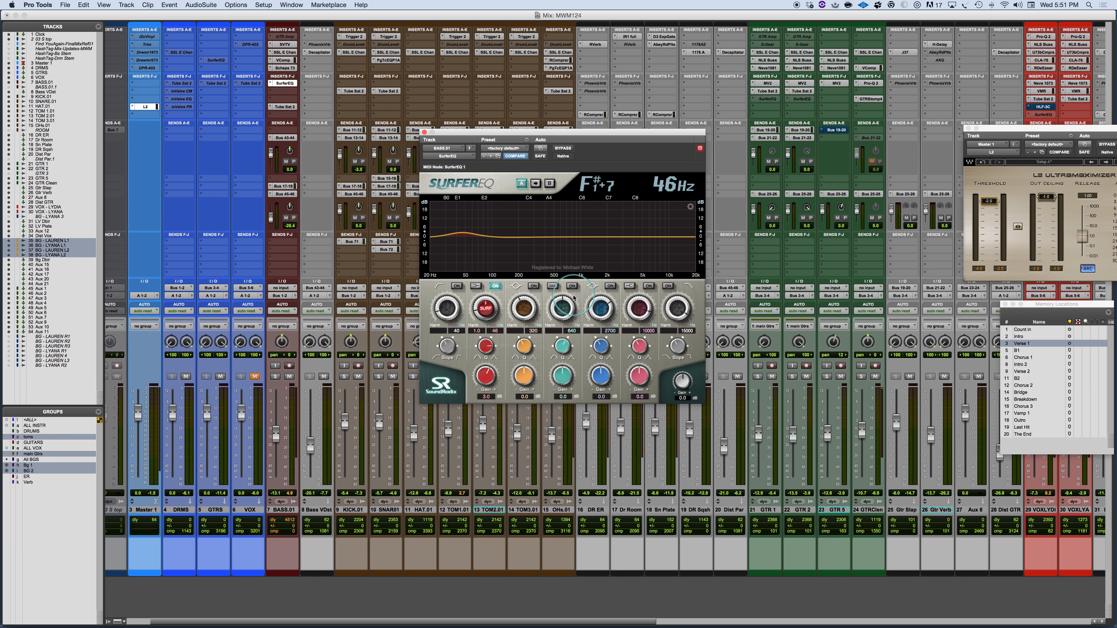
Enable the orange band with Surf tracking at harmonic 17.2, using a narrower Q and a 3.3 dB boost.
click(534, 287)
click(521, 311)
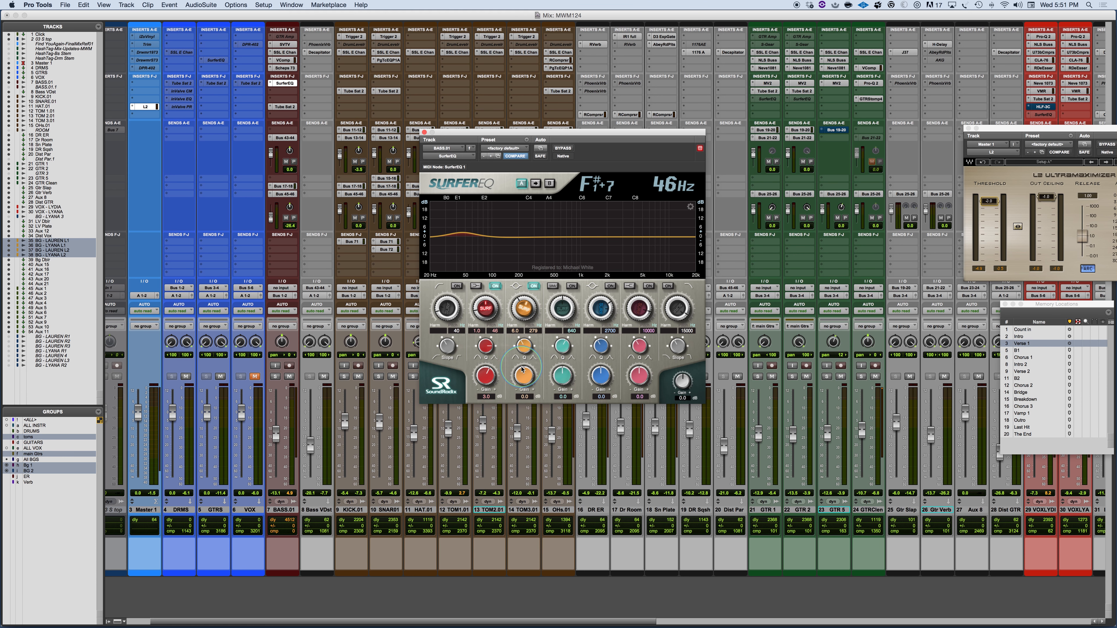
drag(523, 376, 522, 359)
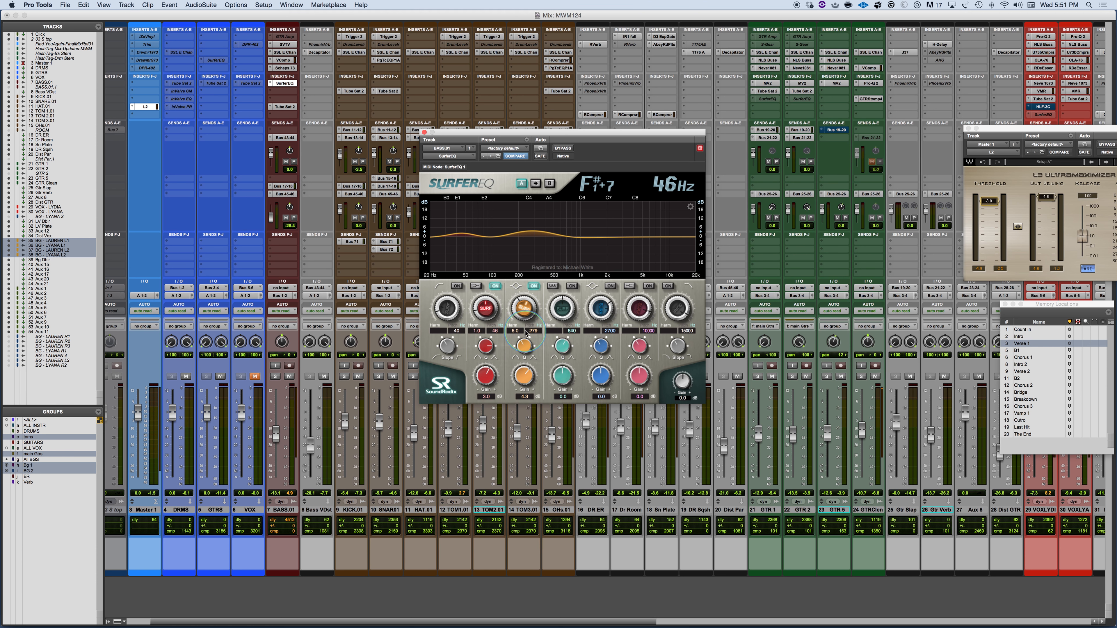
click(535, 347)
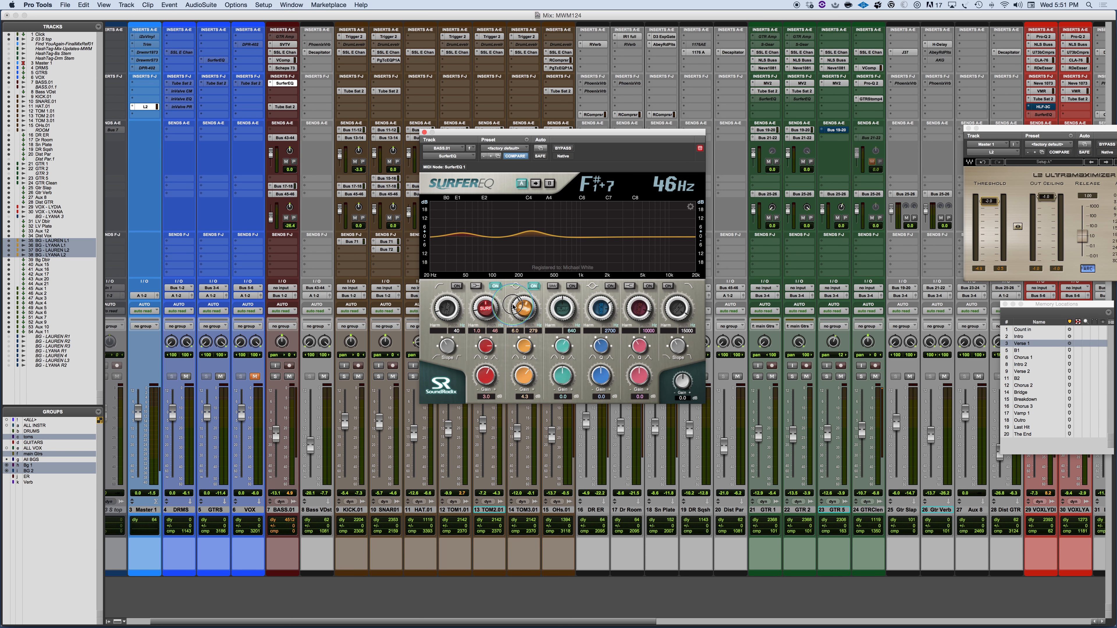
drag(514, 306, 522, 291)
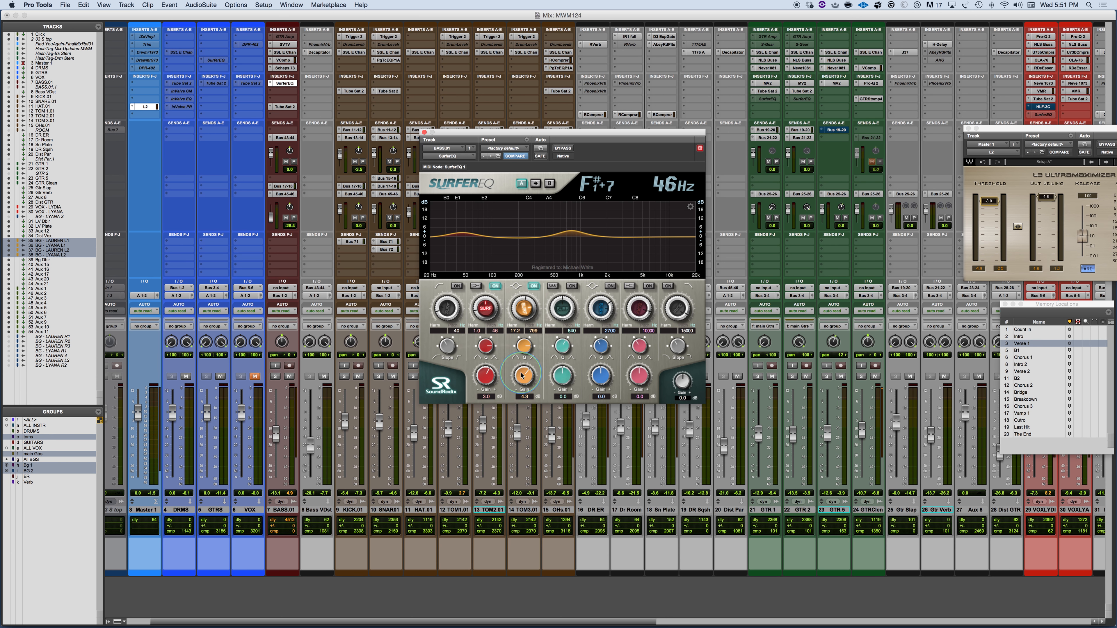
drag(523, 377, 521, 383)
Play the mix and solo the bass track to hear the orange band's boost.
key(space)
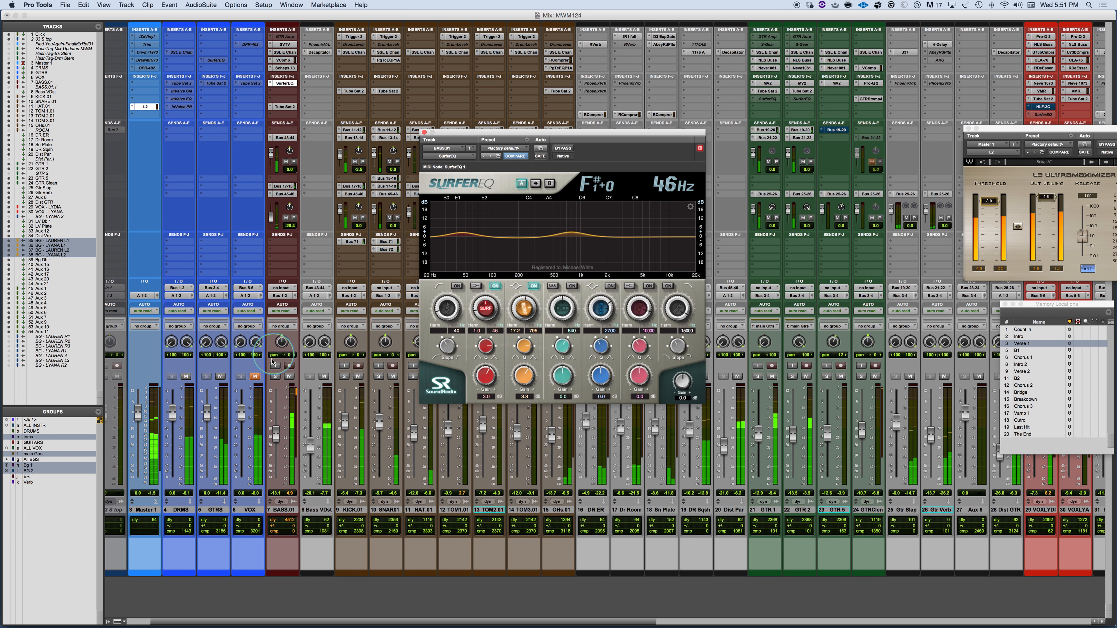
key(shift+s)
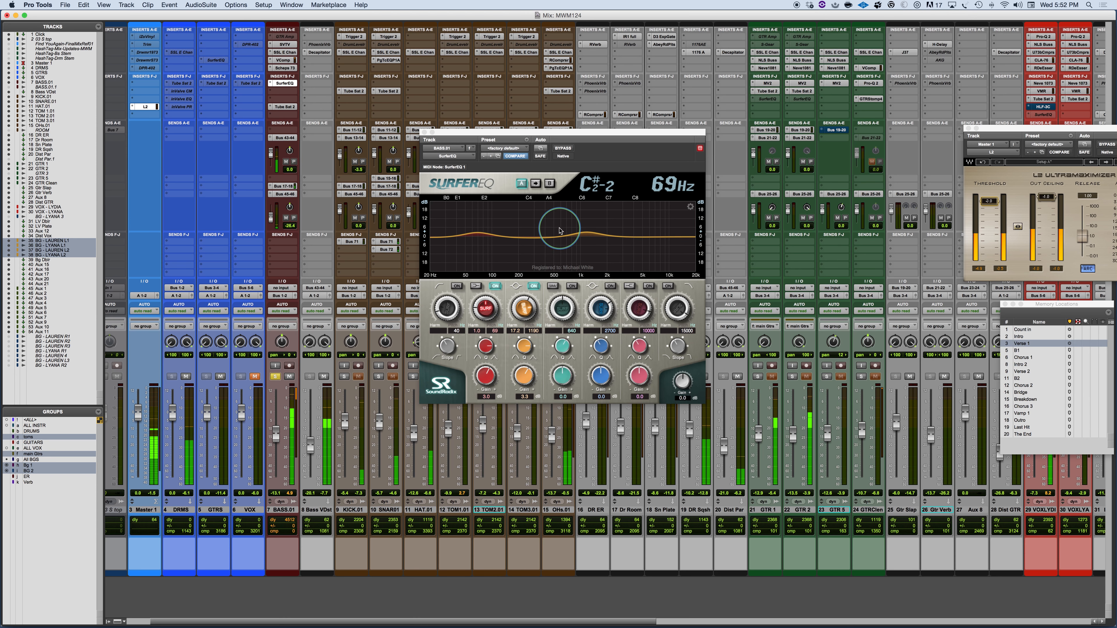
Set the teal band to Surf tracking at harmonic 3.9 with a cut of about 3.8 dB.
click(563, 302)
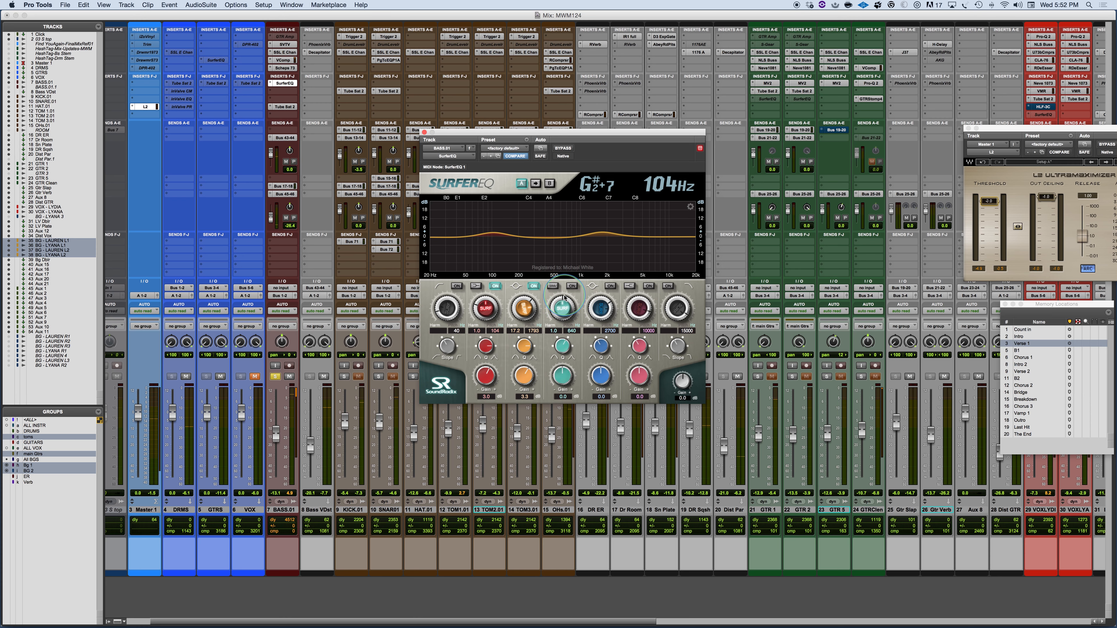
drag(563, 396, 555, 382)
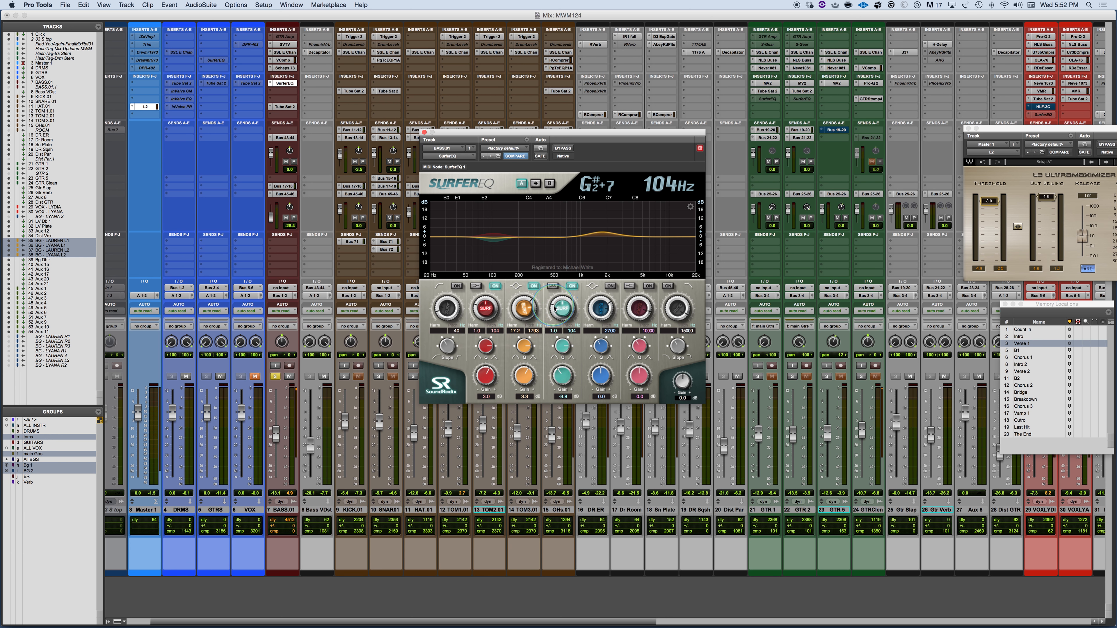
drag(560, 313, 561, 307)
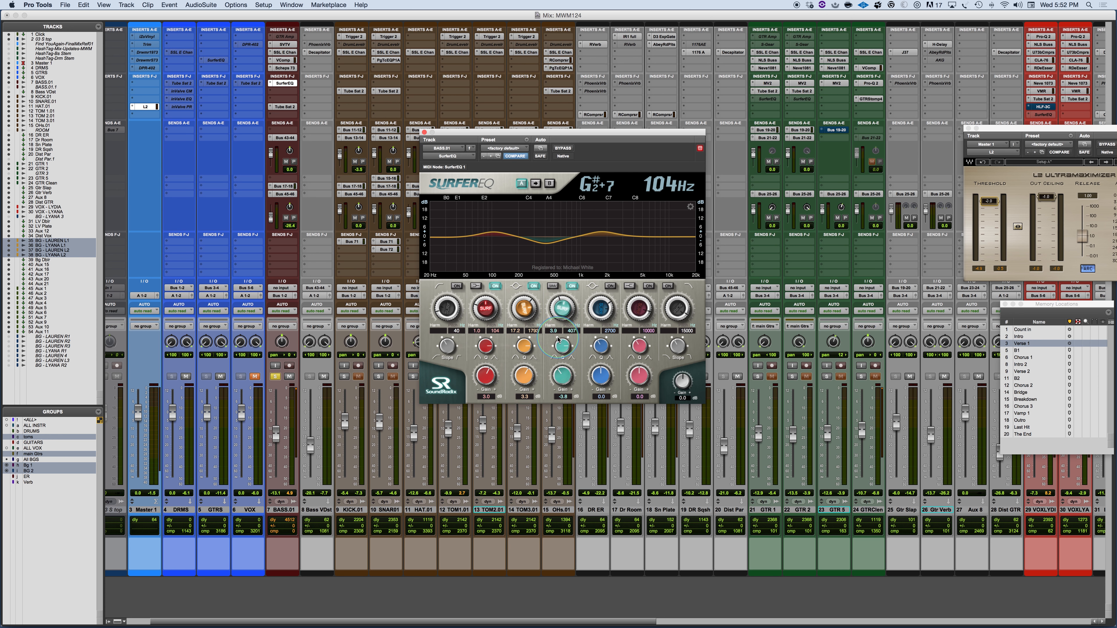
Reduce the teal band's cut to 1.0 dB and start playback of the soloed bass.
drag(562, 374, 561, 369)
drag(559, 365, 560, 366)
key(space)
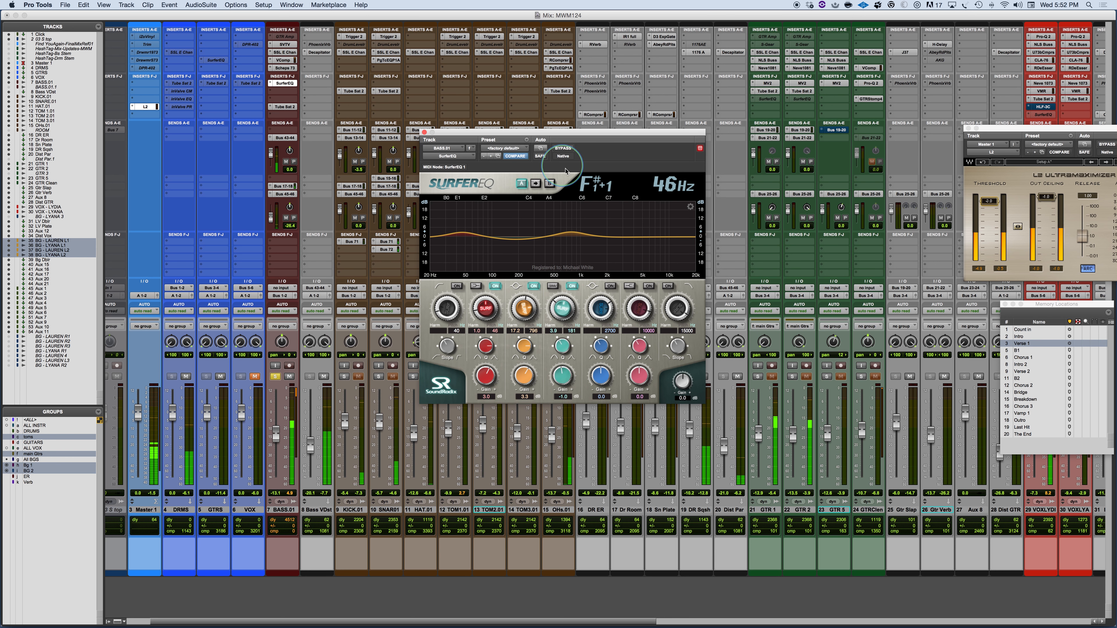
Compare the soloed bass with SurferEQ bypassed and active during playback.
click(563, 148)
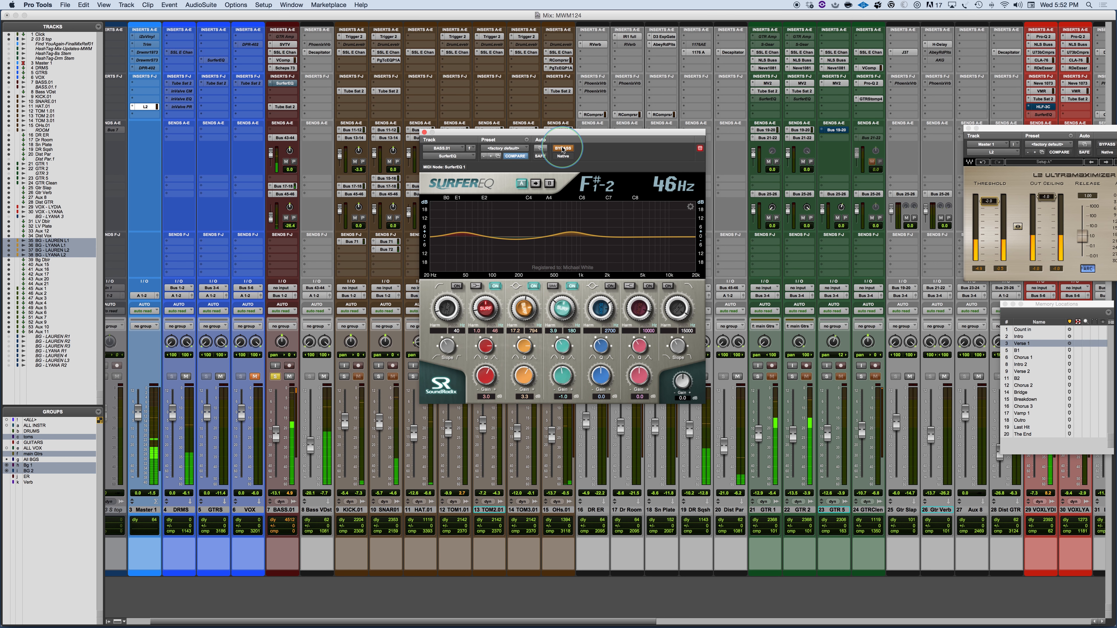
click(563, 148)
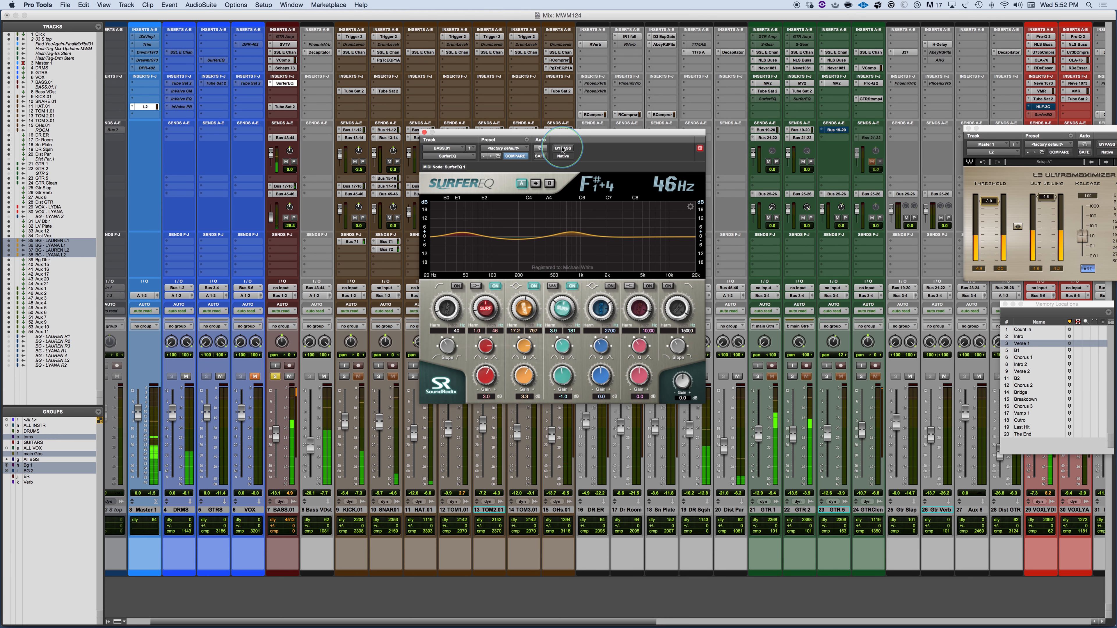
click(563, 149)
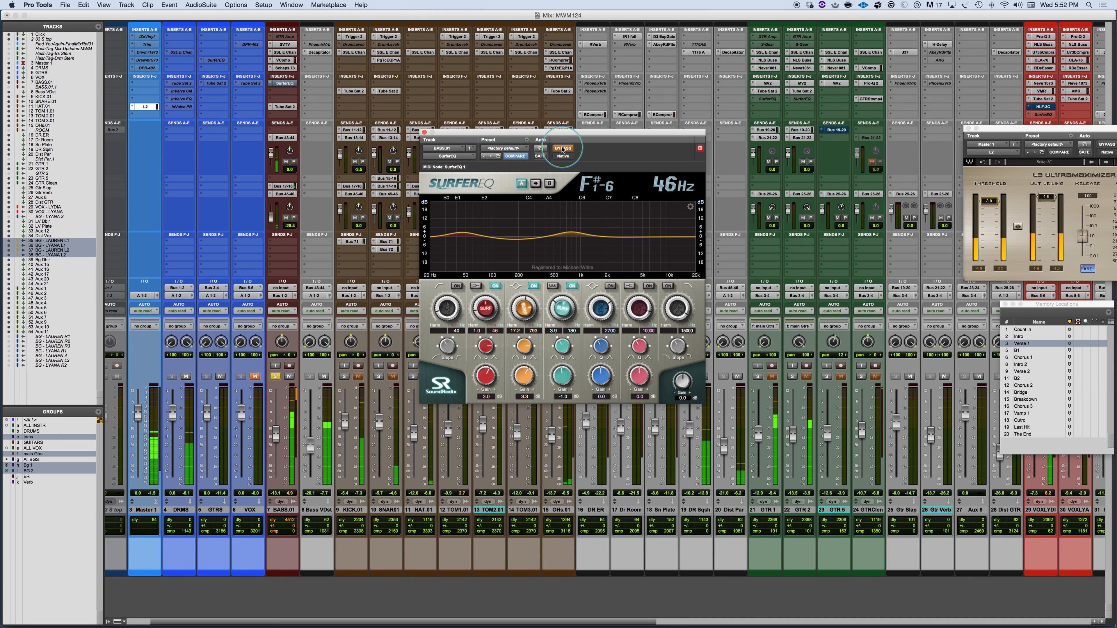
click(562, 149)
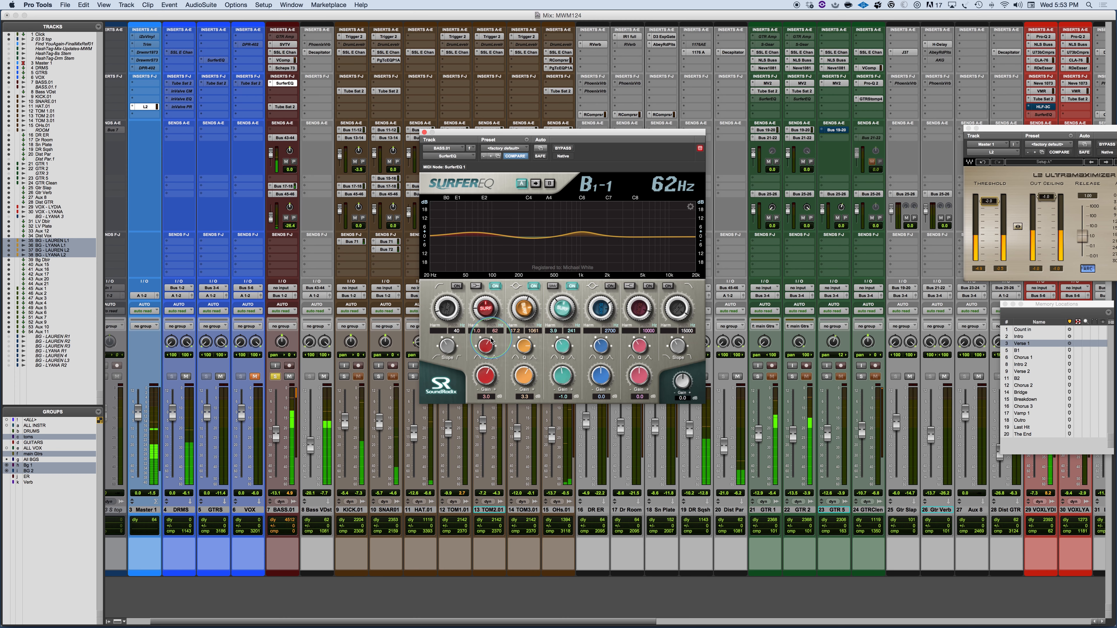
click(563, 148)
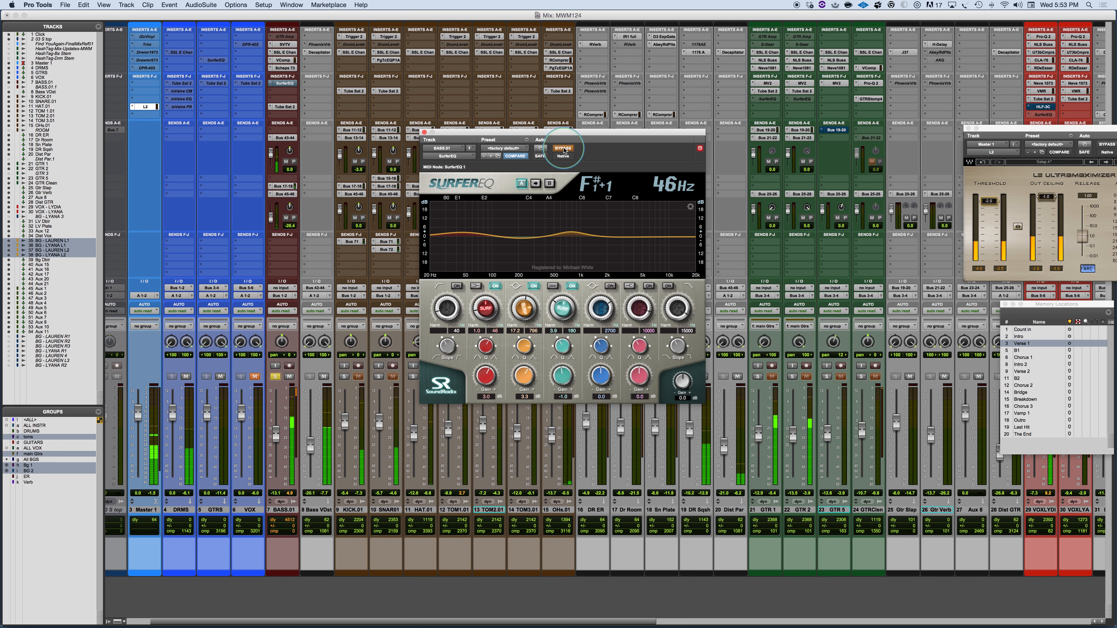
click(563, 148)
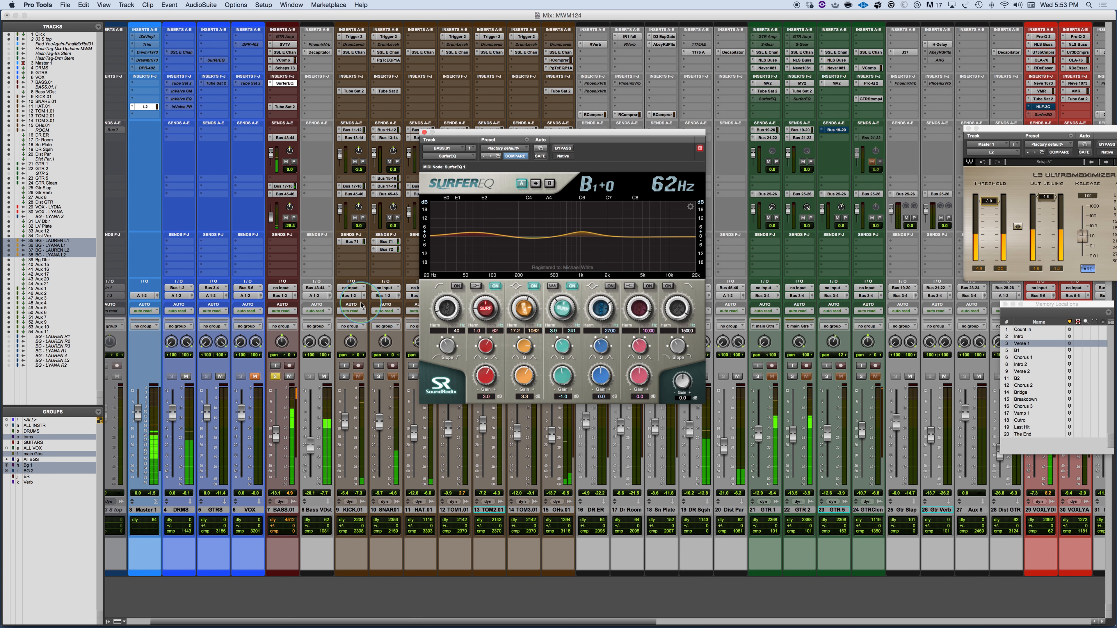
Unsolo the bass track and compare SurferEQ bypassed and active within the full mix.
click(276, 377)
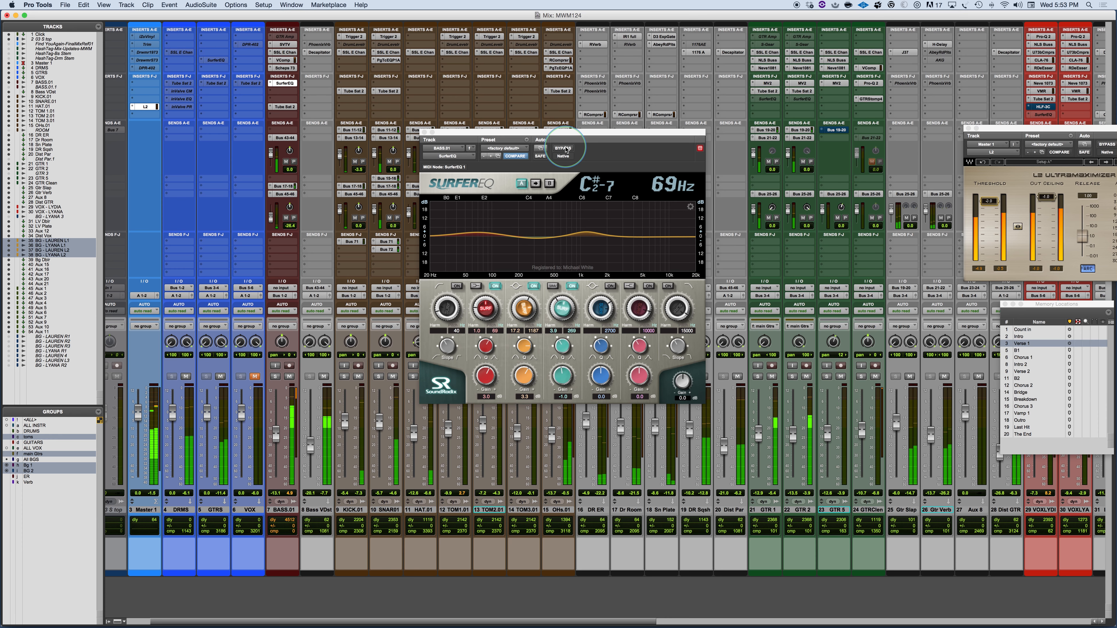
click(566, 149)
click(565, 150)
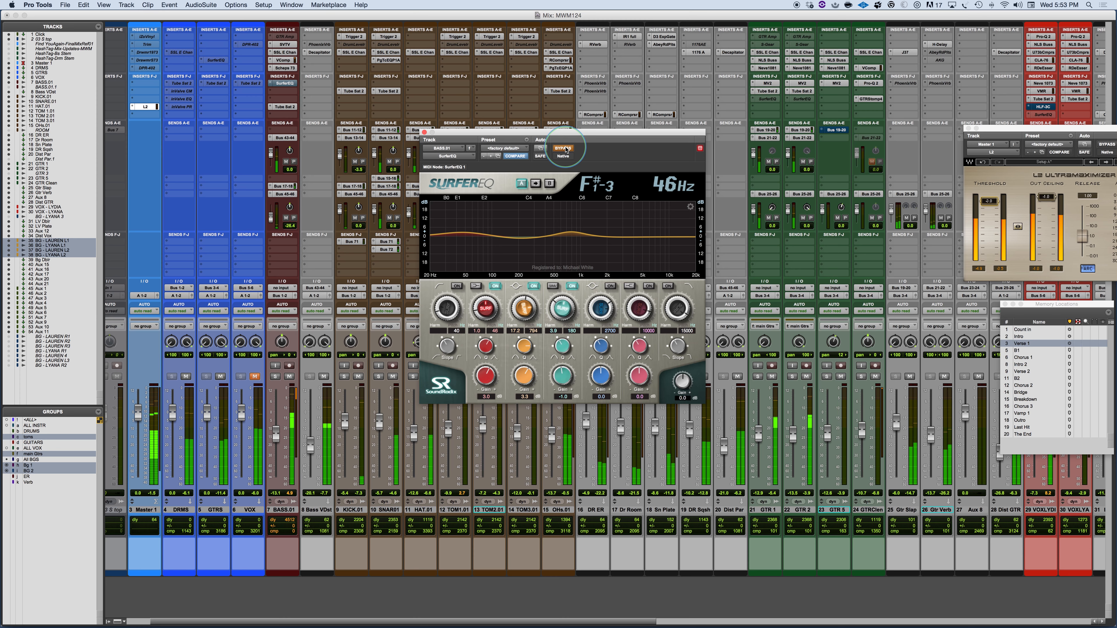
click(566, 149)
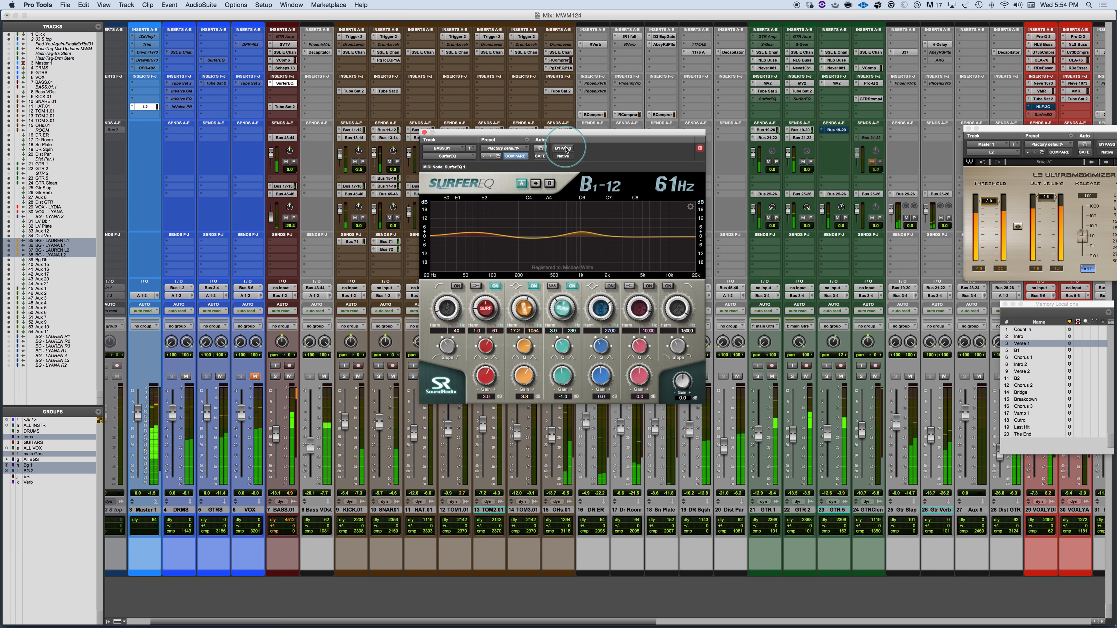
click(563, 148)
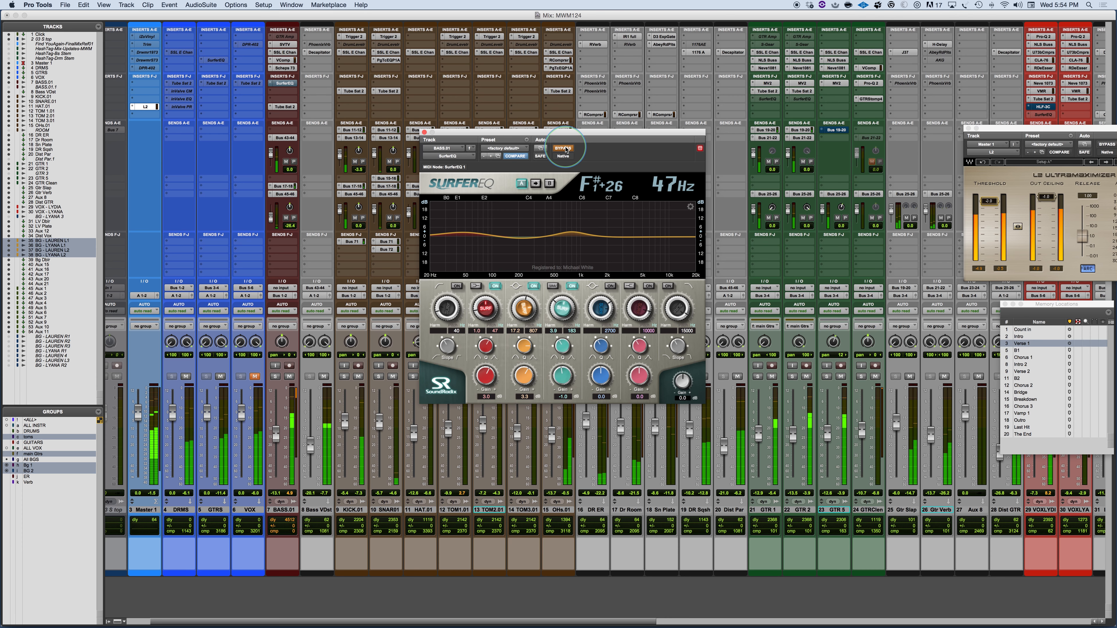
click(566, 150)
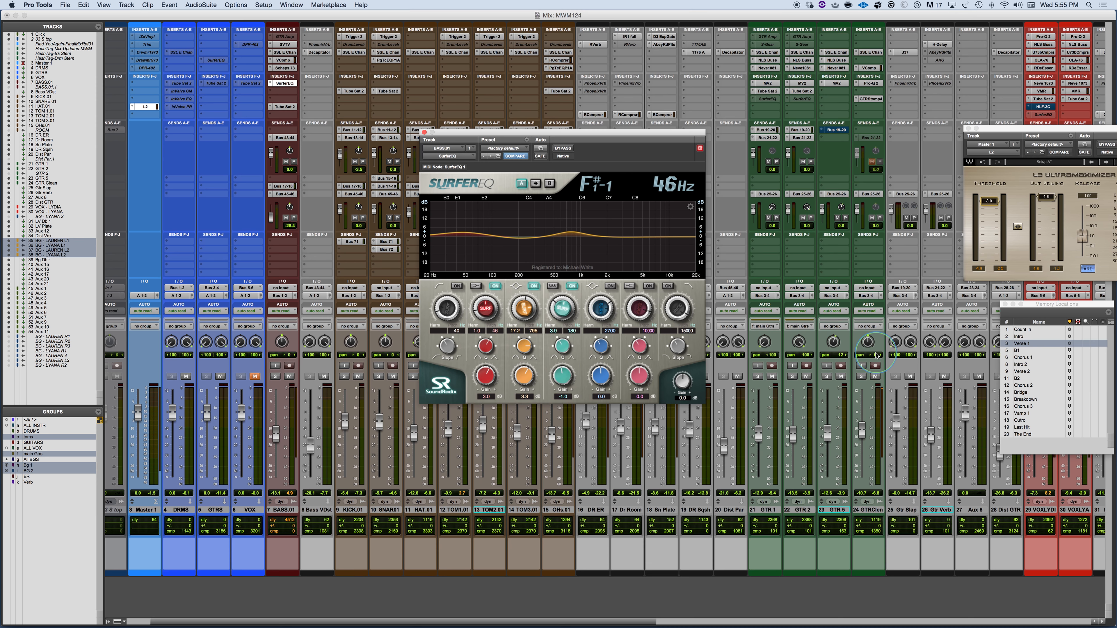
Activate and open the SurferEQ insert on the red lead vocal track 29, moving the plug-in window clear of the vocal channels.
scroll(876, 356, right, 8)
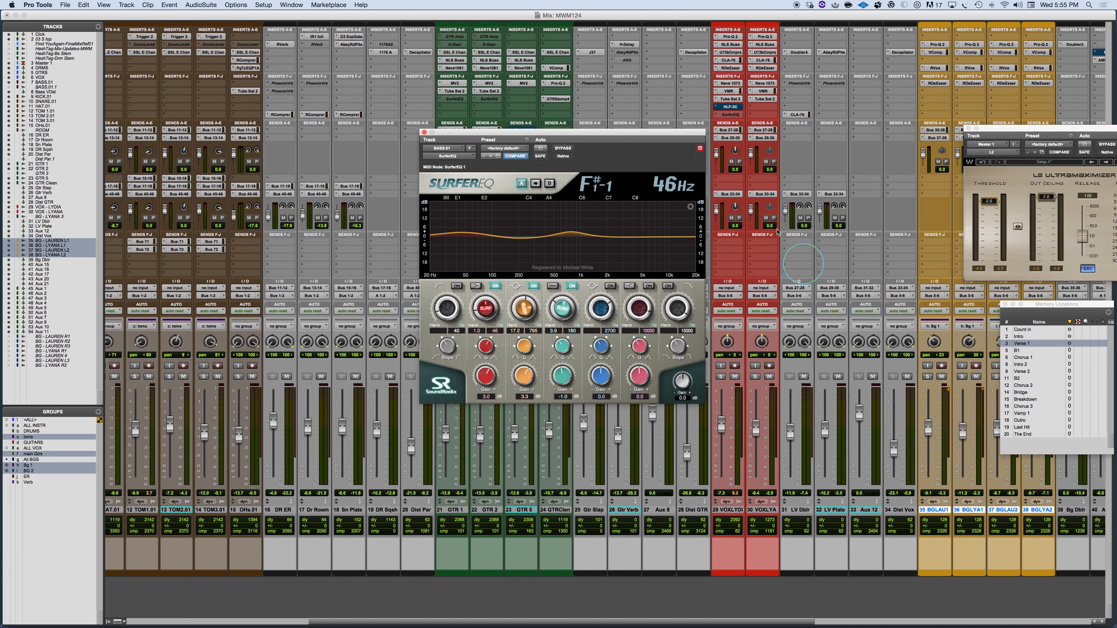
drag(673, 132, 565, 130)
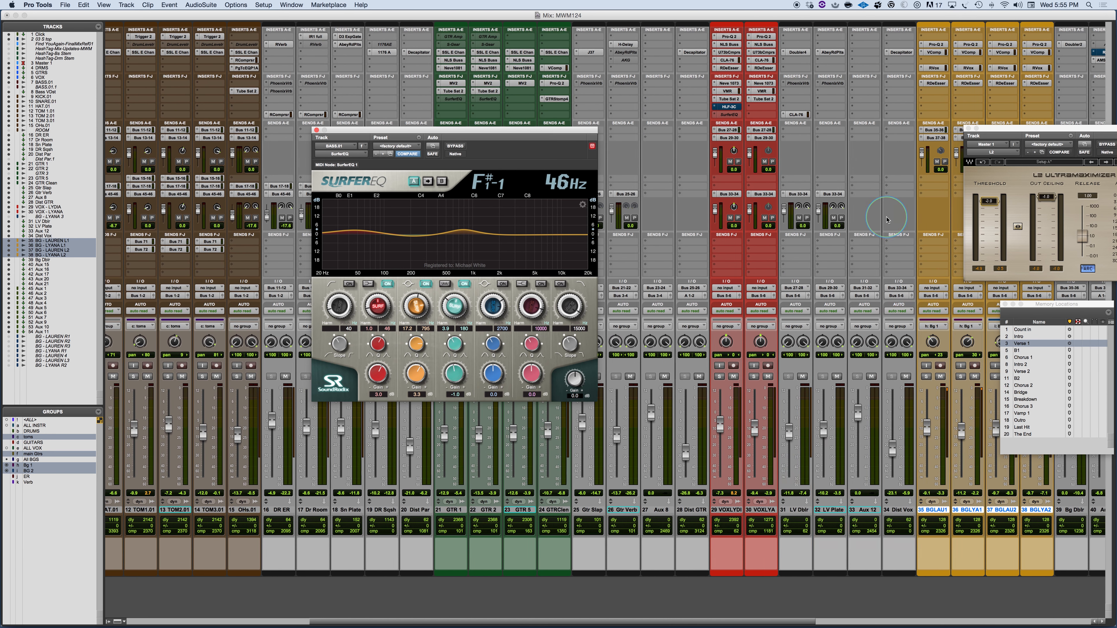
scroll(887, 220, right, 8)
scroll(887, 219, left, 3)
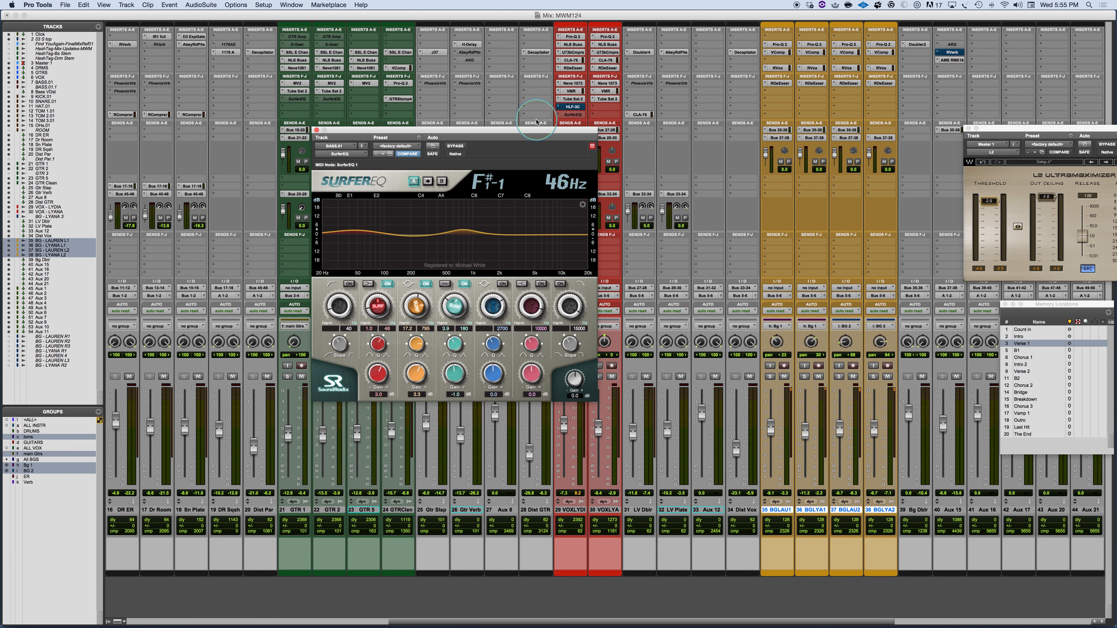
click(576, 116)
click(573, 115)
Solo lead vocal track 29 and mute the LV Dblr and LV Plate effect tracks.
scroll(273, 275, left, 10)
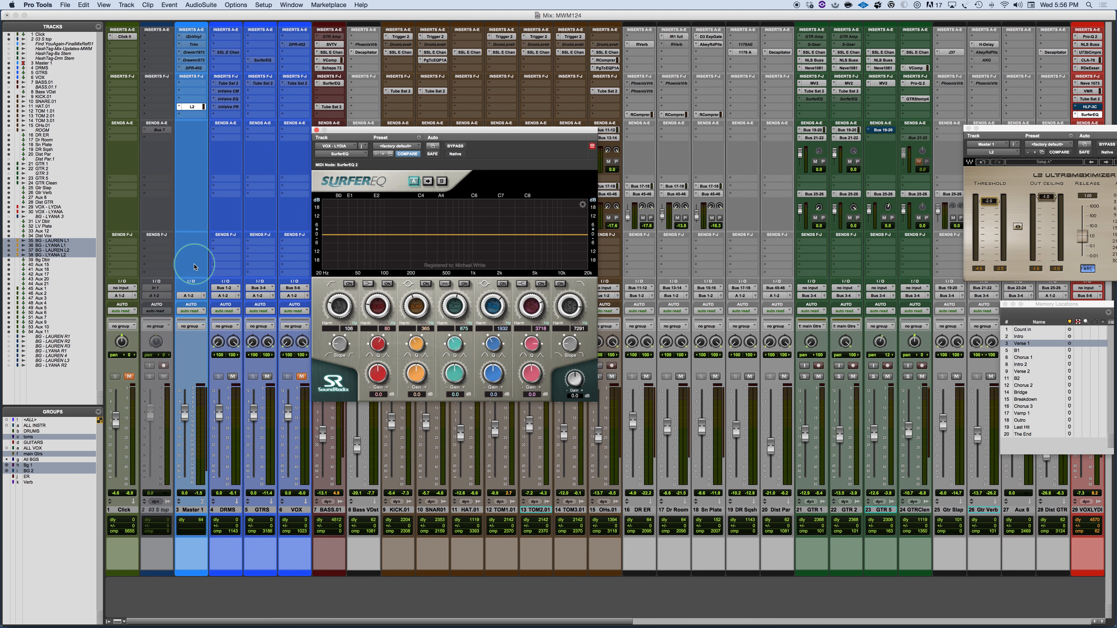
click(312, 385)
scroll(672, 333, right, 10)
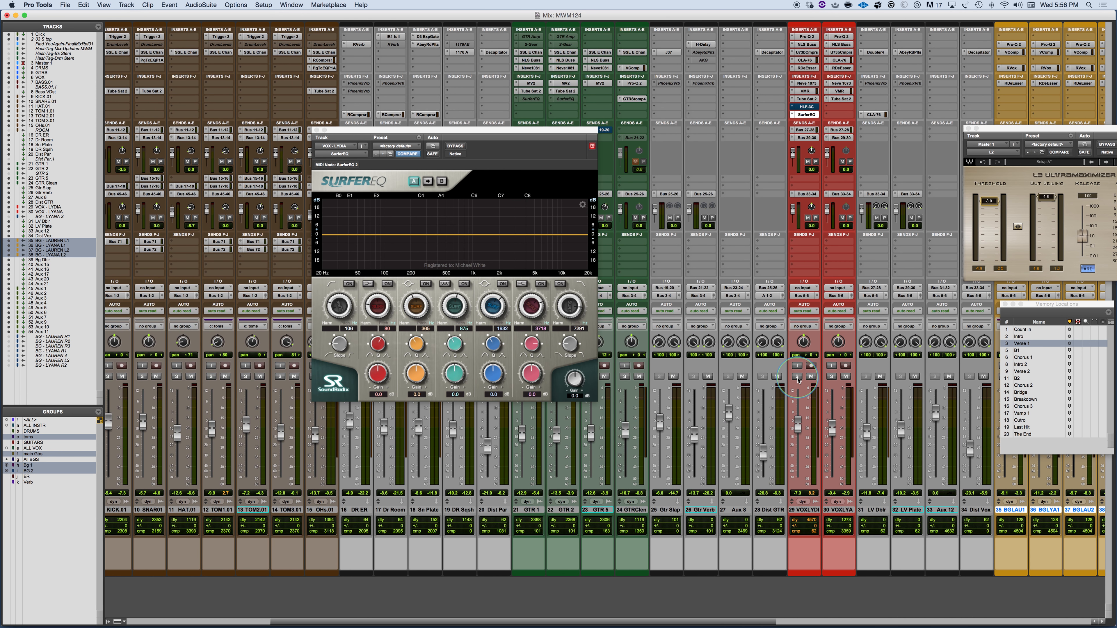
click(797, 377)
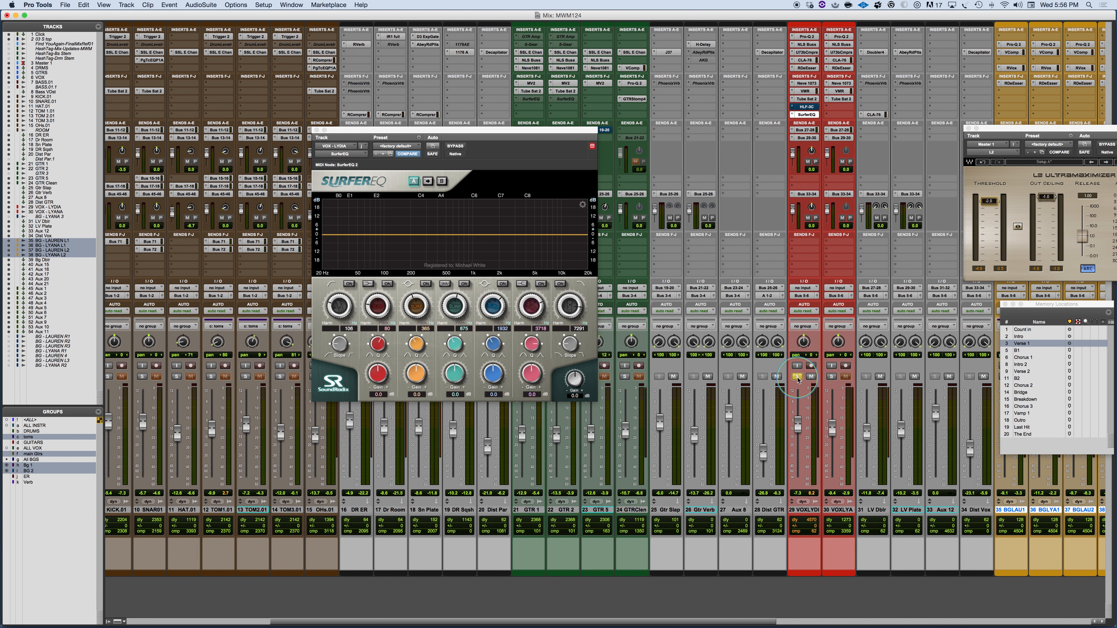
drag(538, 130, 610, 134)
click(878, 376)
click(914, 377)
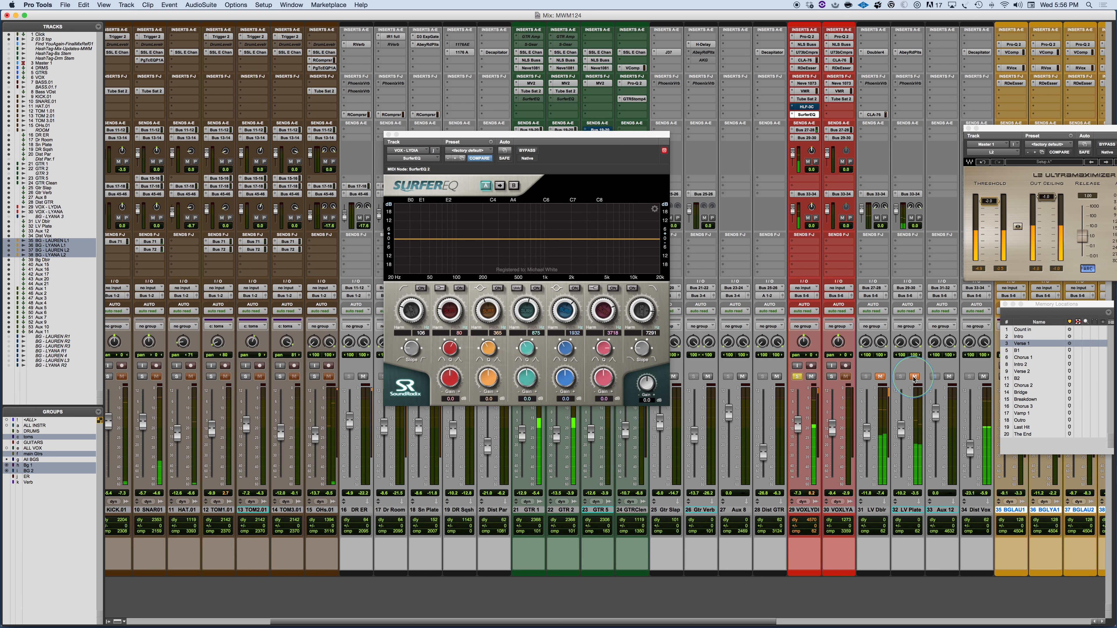
Enable the vocal EQ's orange band with Surf tracking at harmonic 1.0 and a 1.7 dB boost.
drag(552, 134, 597, 132)
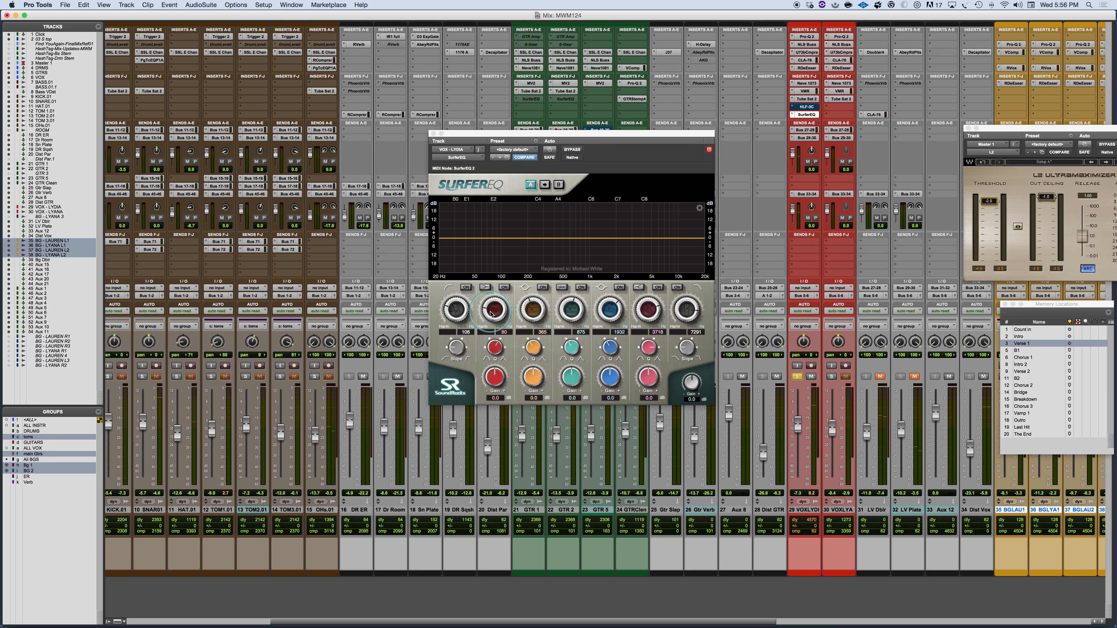
click(542, 289)
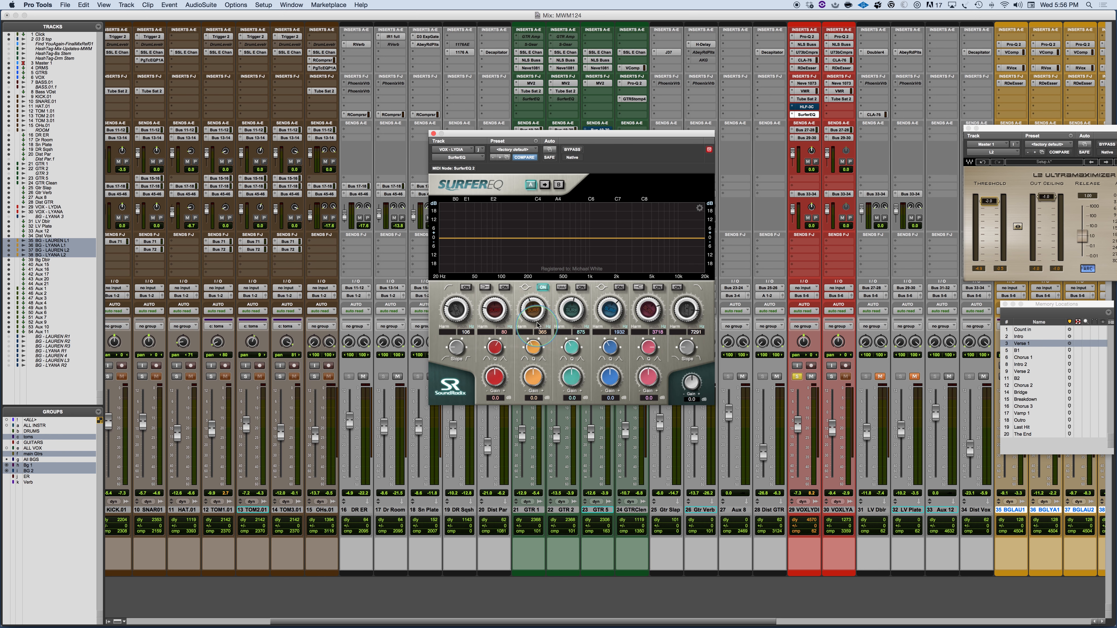
drag(532, 381, 528, 370)
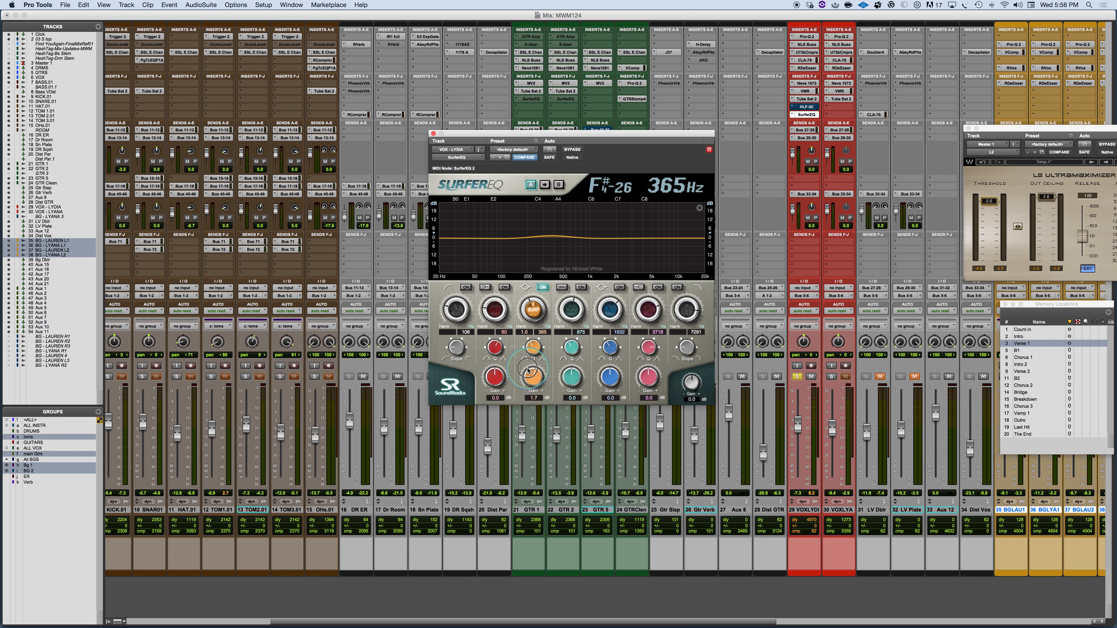
Try the orange band at harmonic 0.5 with an 8.1 dB boost, and reduce the boost to 2.4 dB.
drag(531, 309, 525, 331)
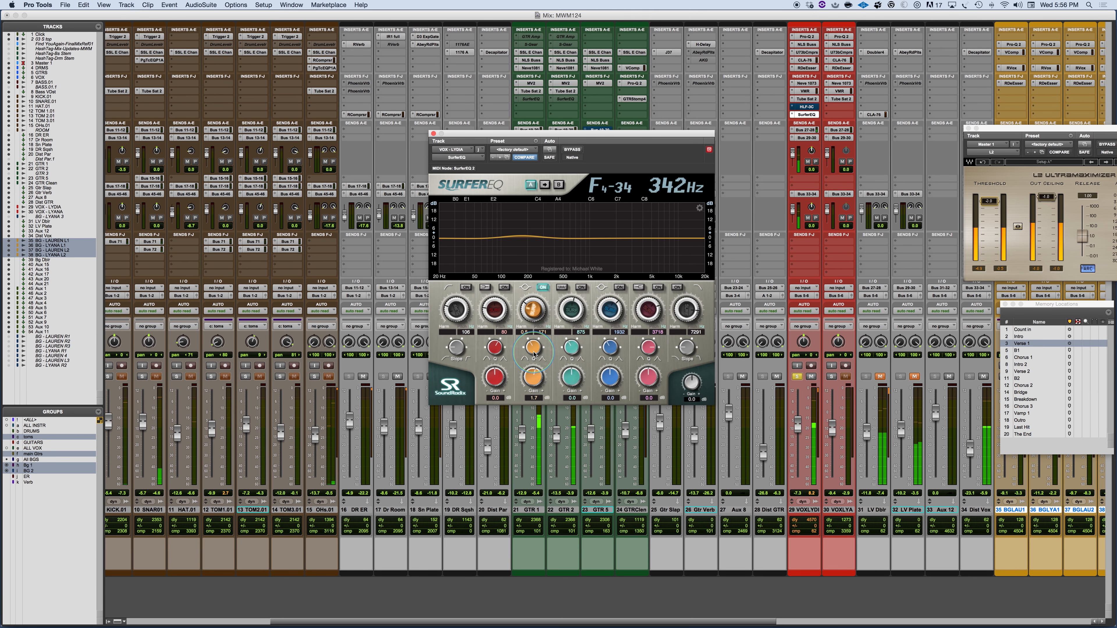
drag(531, 377, 527, 281)
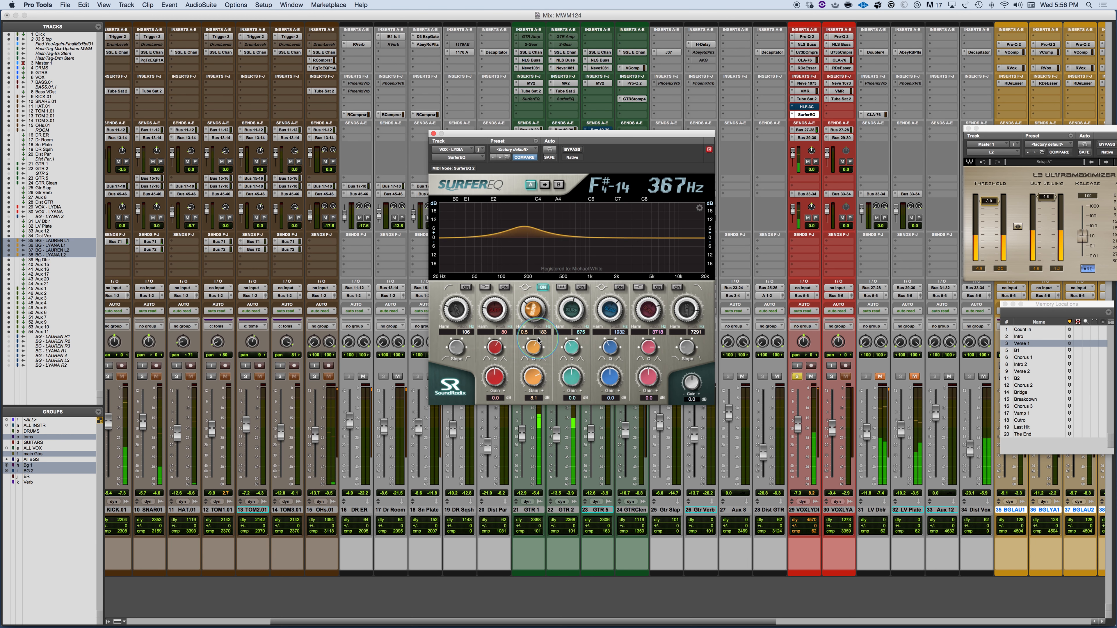
drag(532, 377, 529, 391)
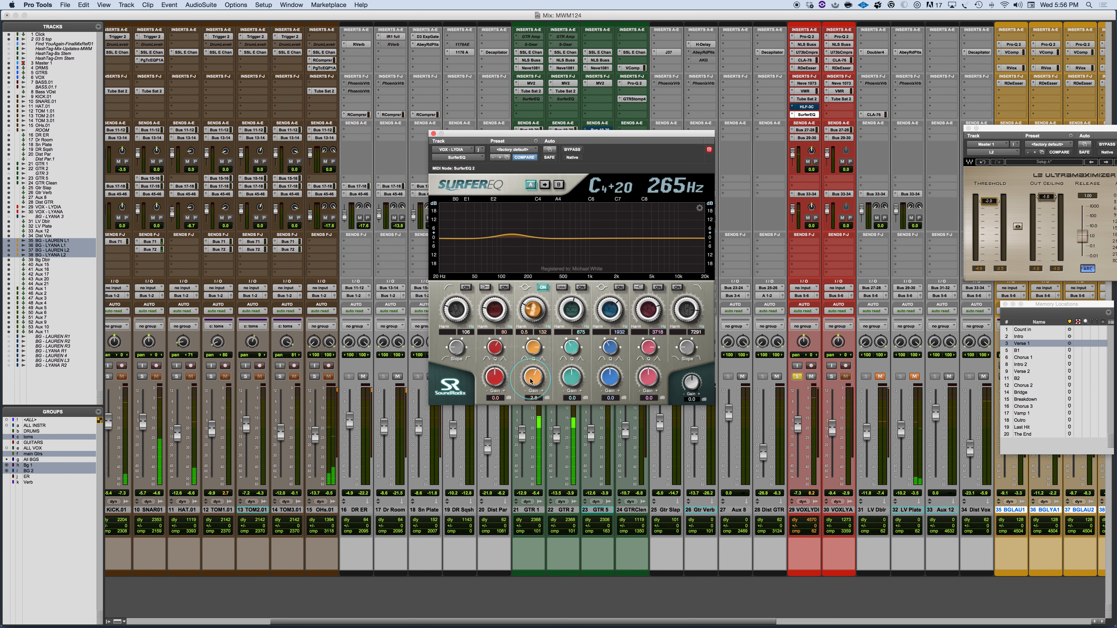
drag(531, 382, 531, 382)
Compare the vocal with the orange band off and on at harmonic 1.0, and set its boost to 1.9 dB.
click(543, 287)
click(543, 287)
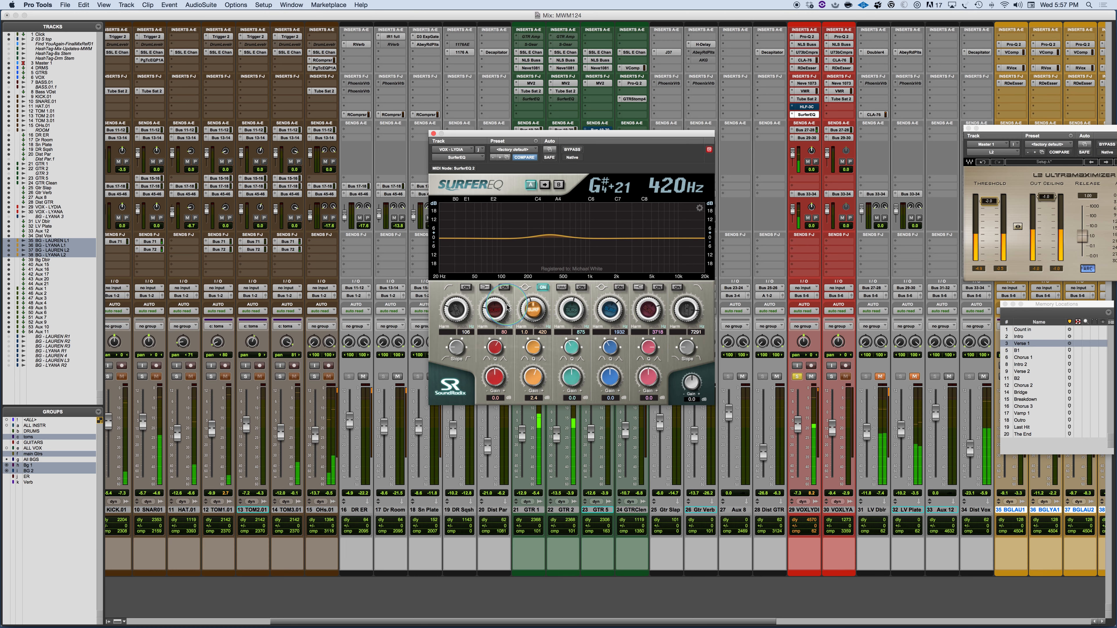
click(544, 287)
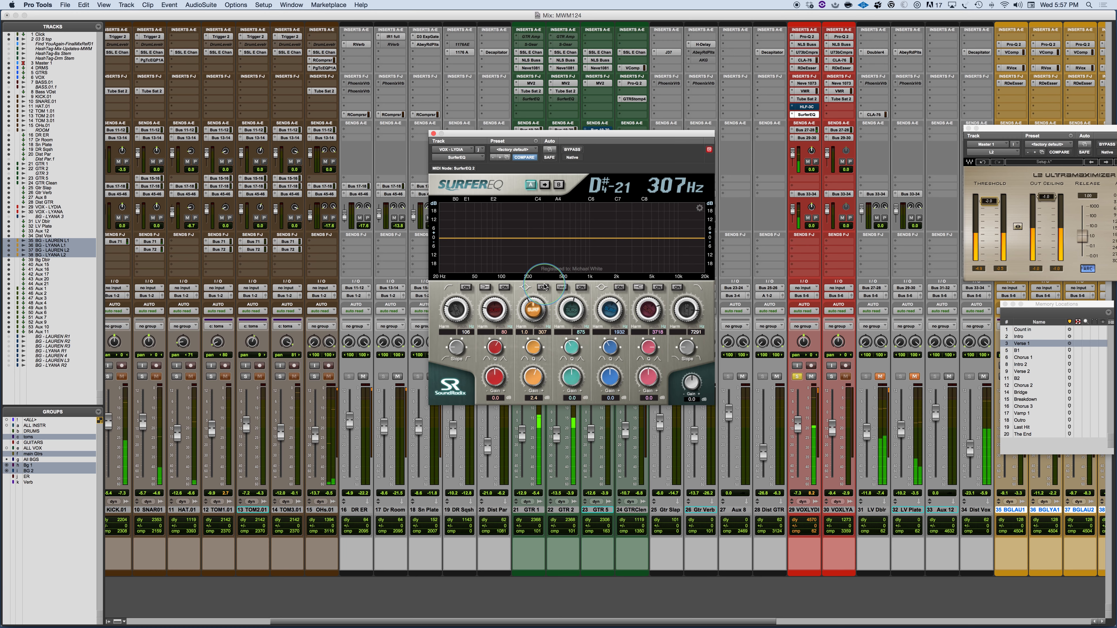
click(544, 287)
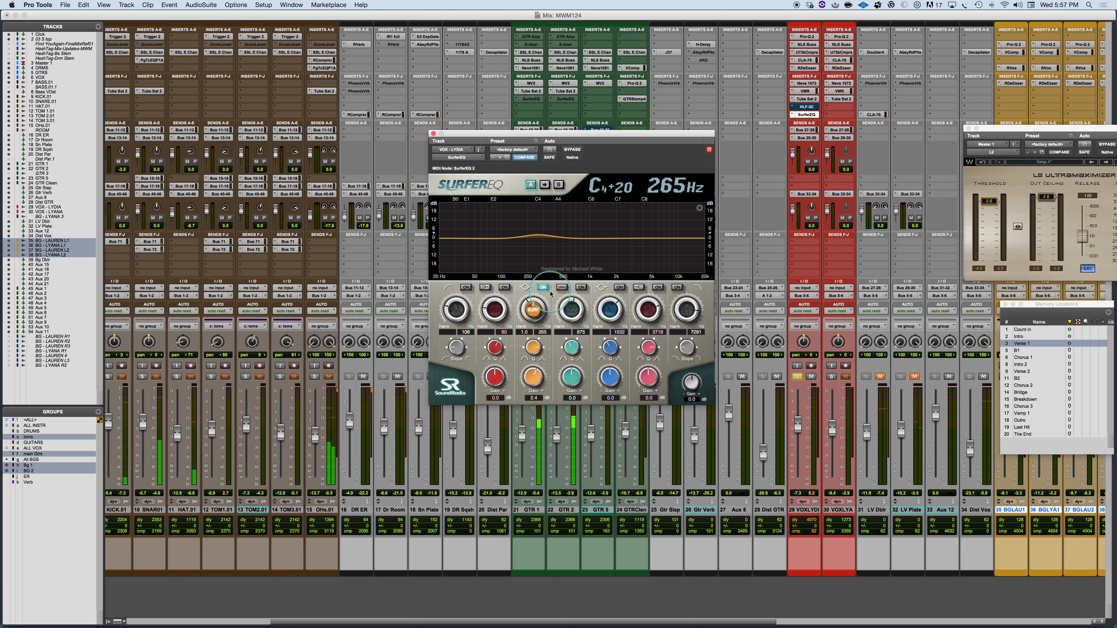
drag(531, 383, 531, 383)
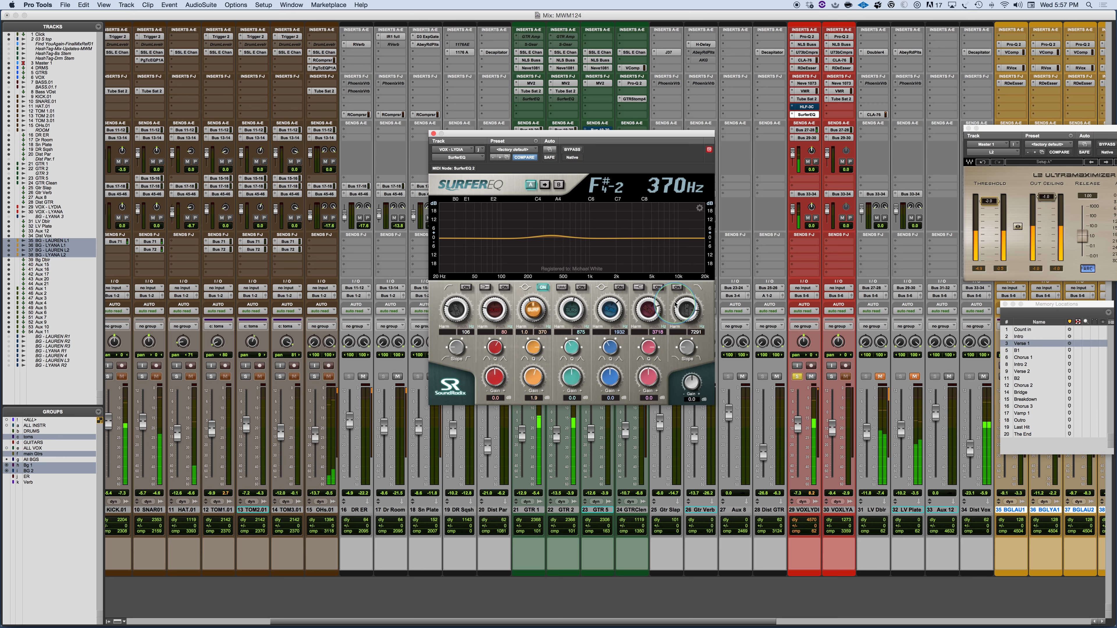
Enable the pink band as a high shelf with Surf tracking at harmonic 10.2 and a 3.8 dB boost.
click(657, 289)
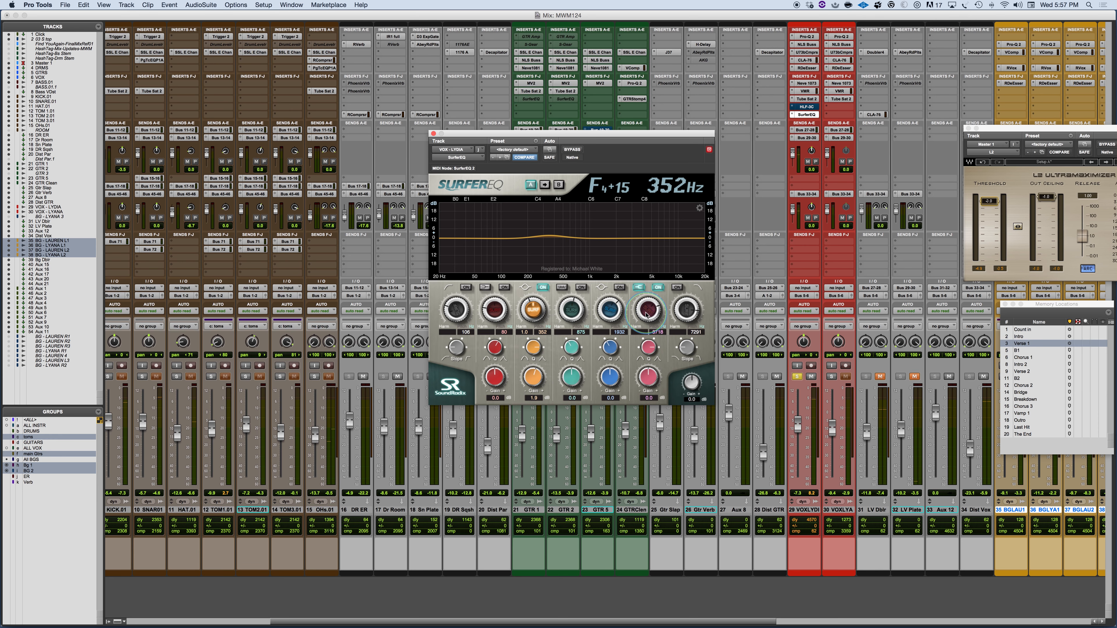
drag(646, 385, 645, 374)
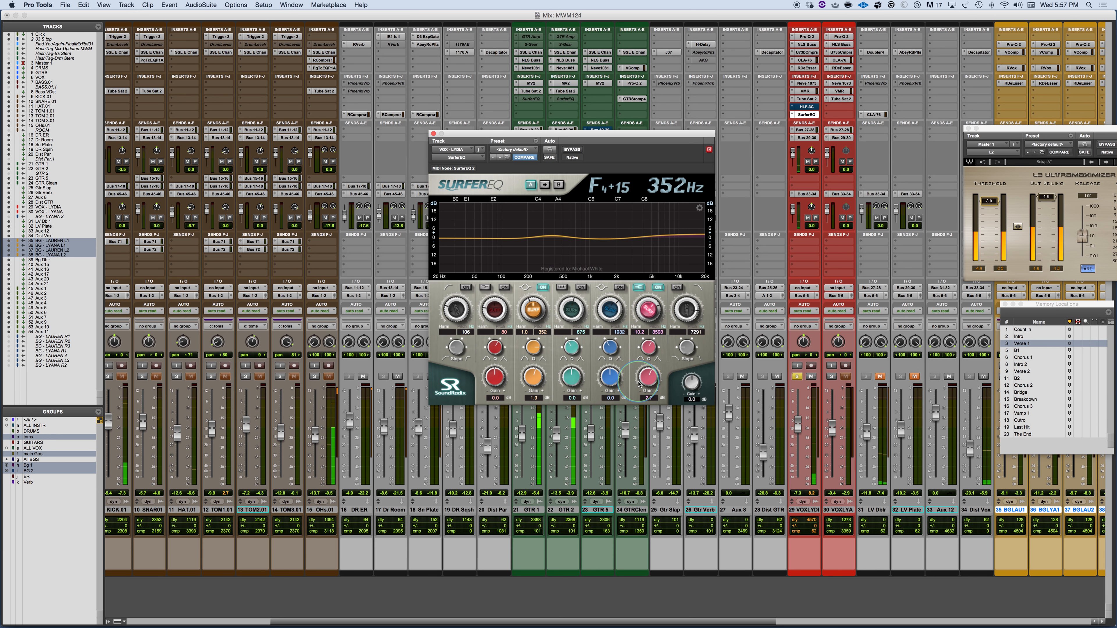
mouse_move(644, 380)
mouse_down()
mouse_move(644, 362)
mouse_move(645, 374)
mouse_up()
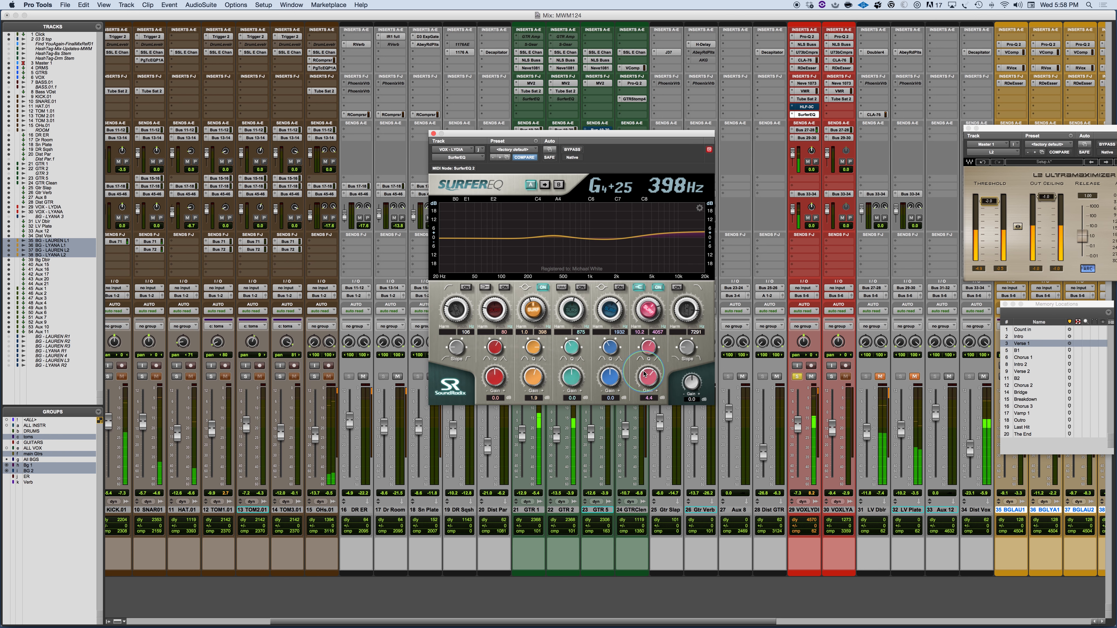
drag(645, 375, 644, 383)
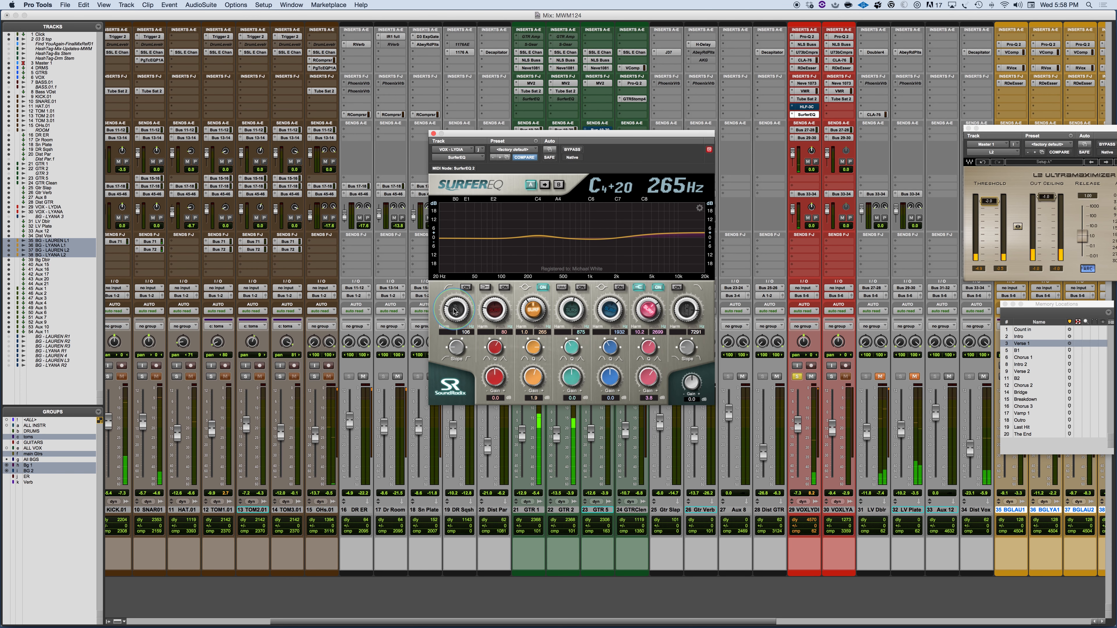
Set the vocal EQ's high-pass filter to Surf tracking at harmonic 0.3 and enable it.
drag(454, 310, 453, 359)
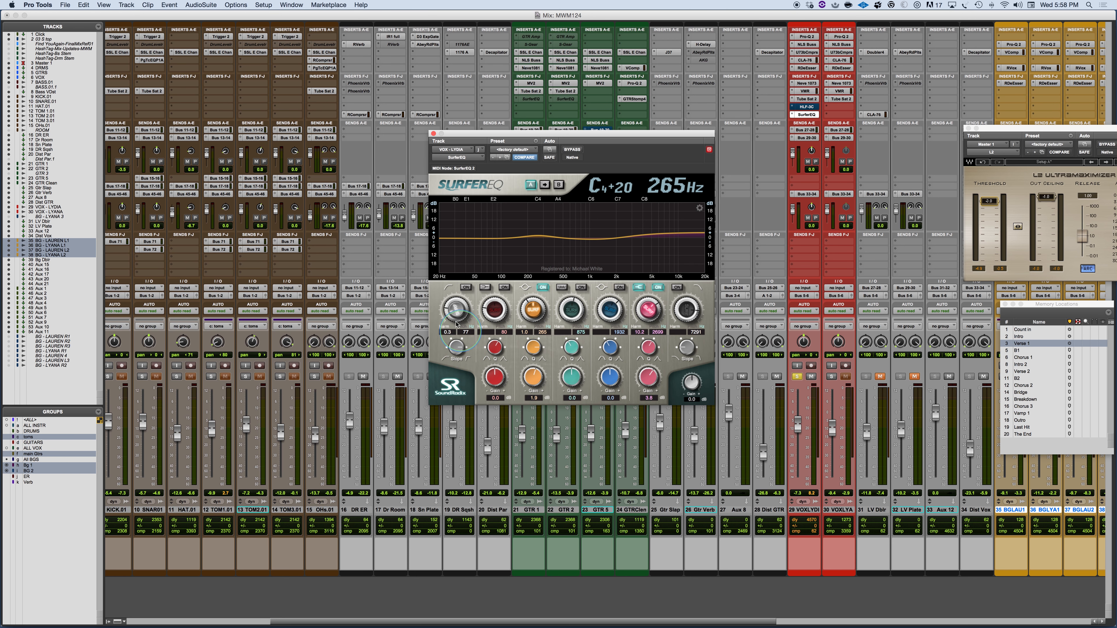
click(465, 287)
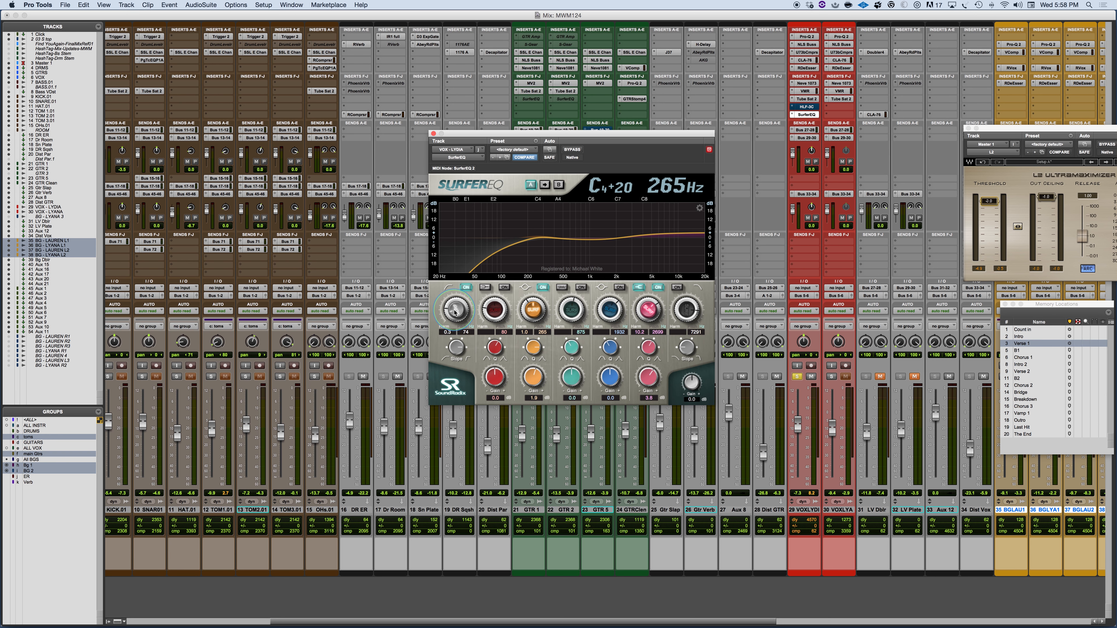
Try the vocal EQ's high-pass filter at harmonic 0.2 and compare the vocal with the EQ bypassed and active.
drag(454, 314, 454, 319)
scroll(447, 350, down, 3)
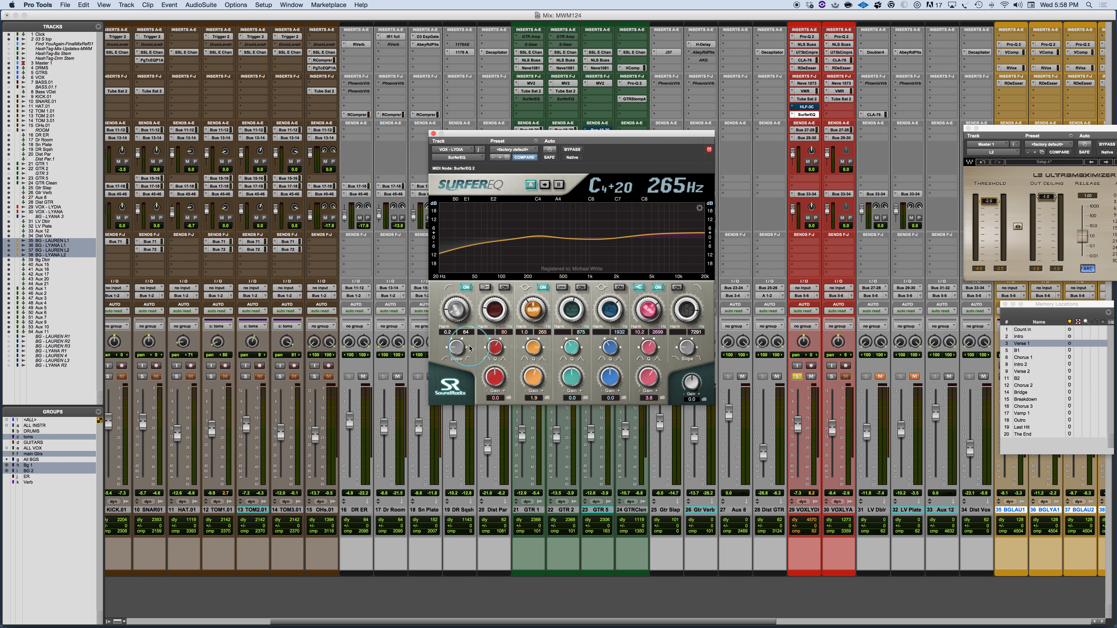
scroll(469, 350, up, 3)
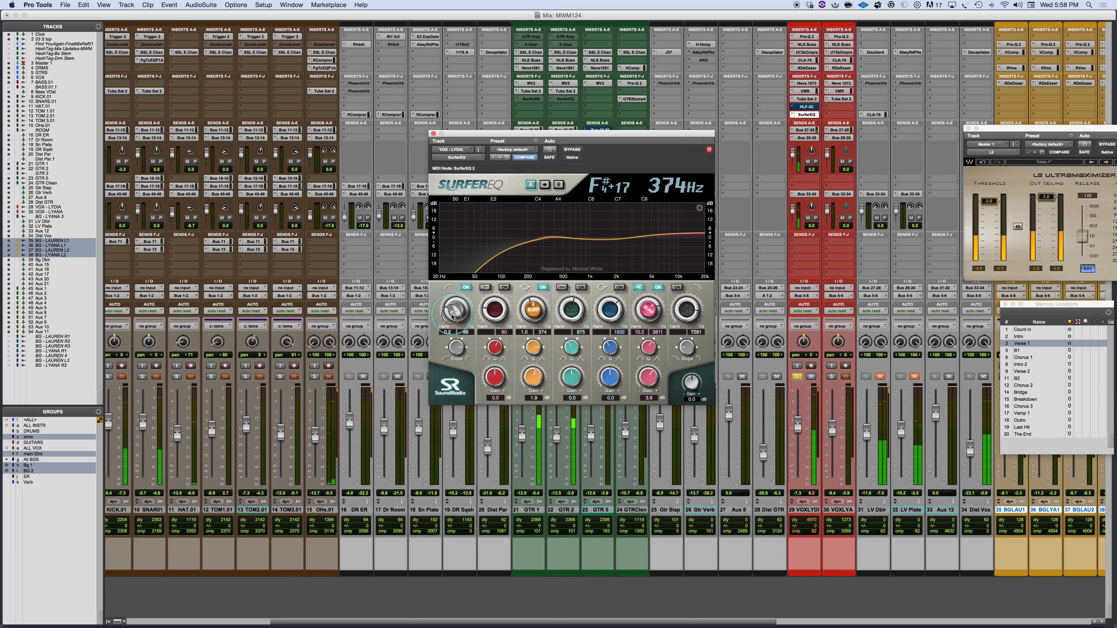
drag(452, 313, 451, 315)
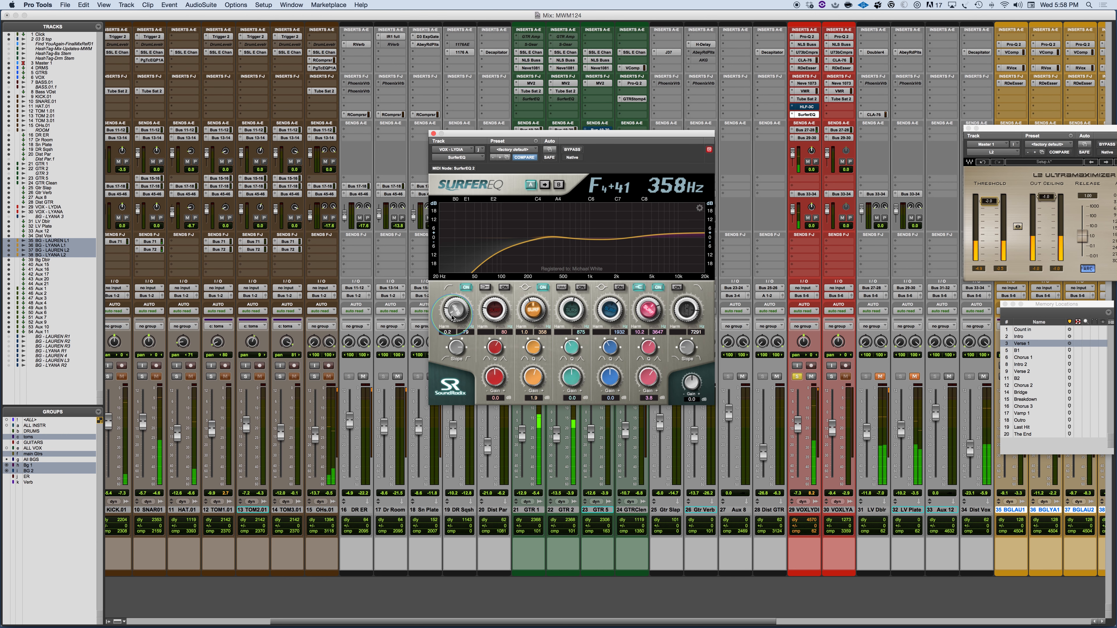
click(577, 149)
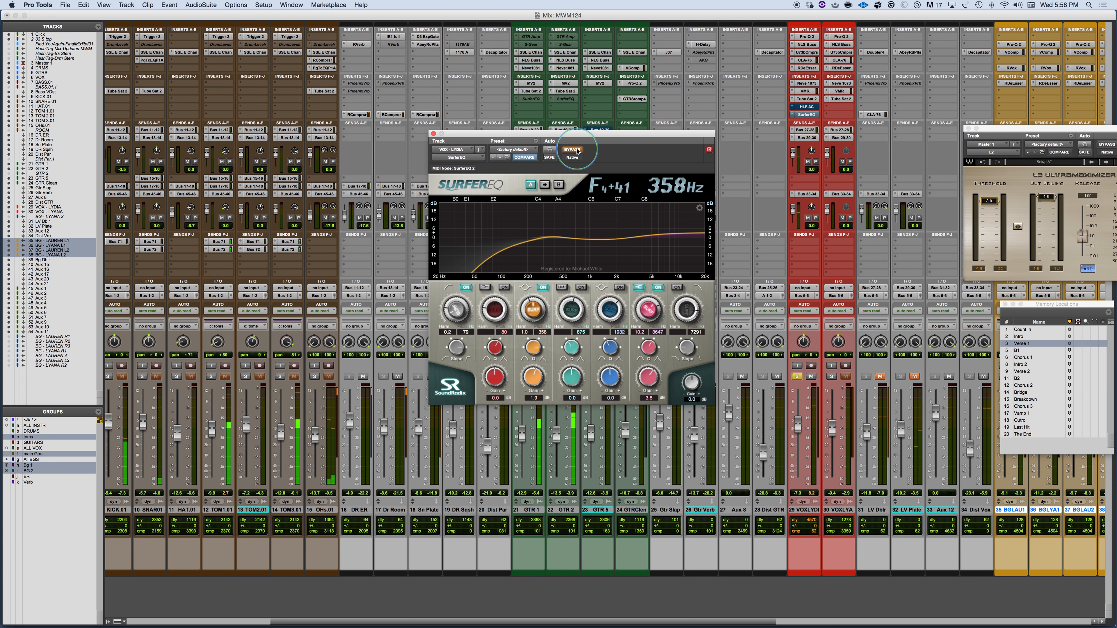
click(577, 150)
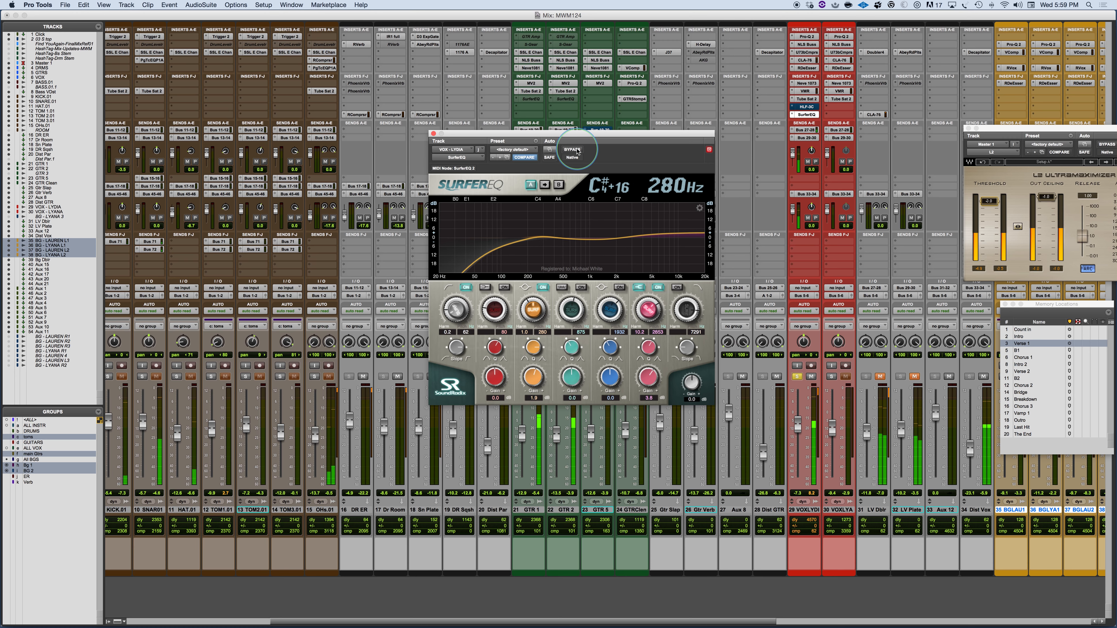
Set the vocal EQ's high-pass filter to harmonic 0.1 and compare the vocal with the EQ bypassed and active.
click(453, 313)
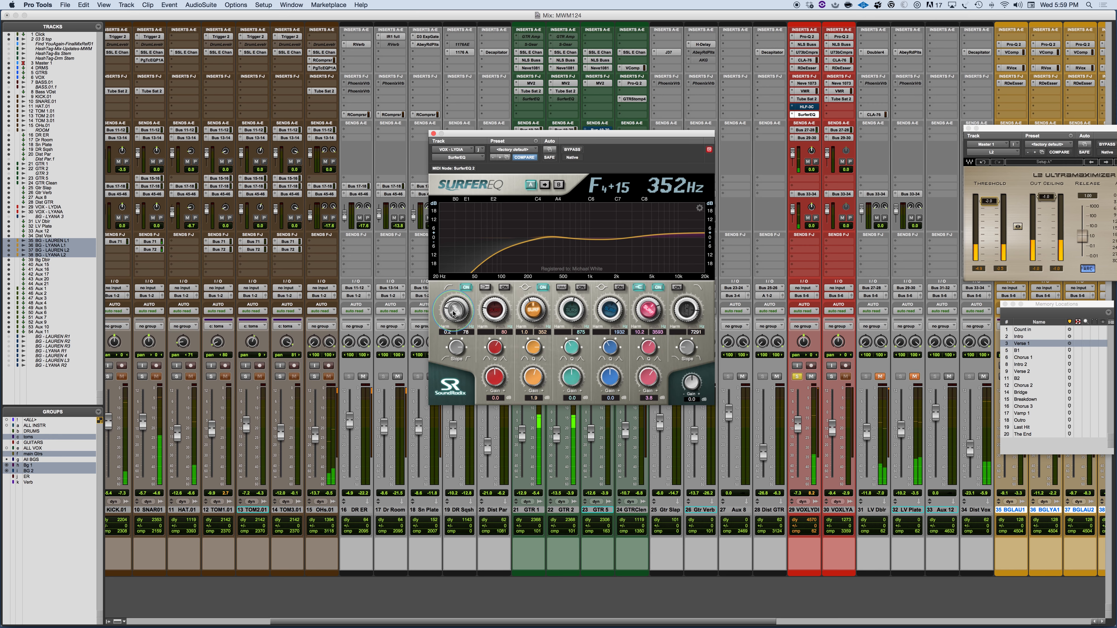
drag(454, 317, 454, 321)
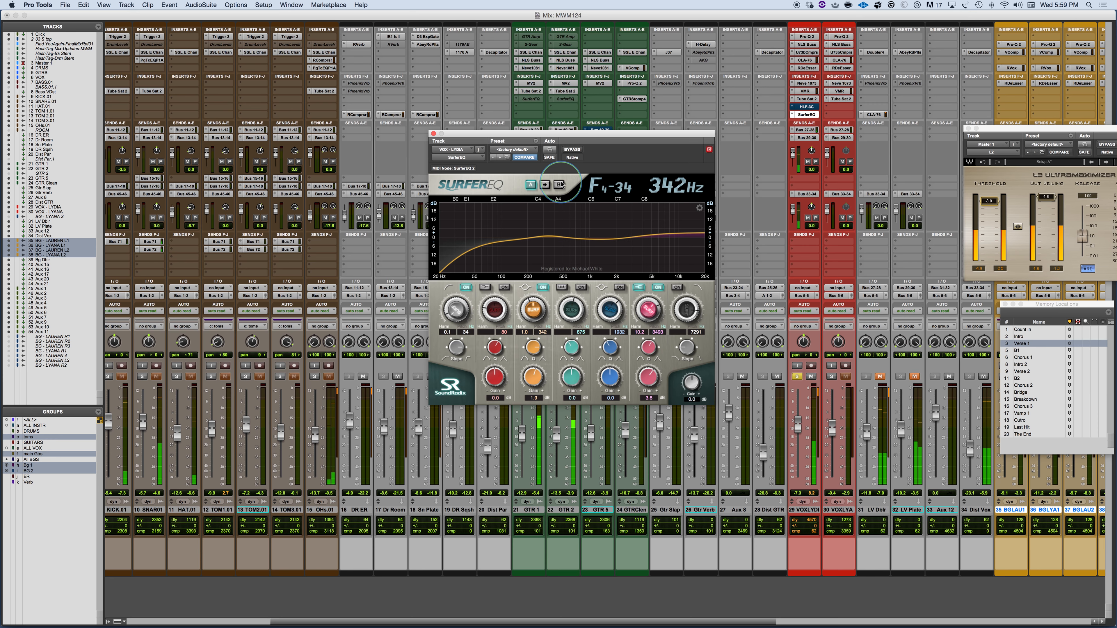
click(571, 149)
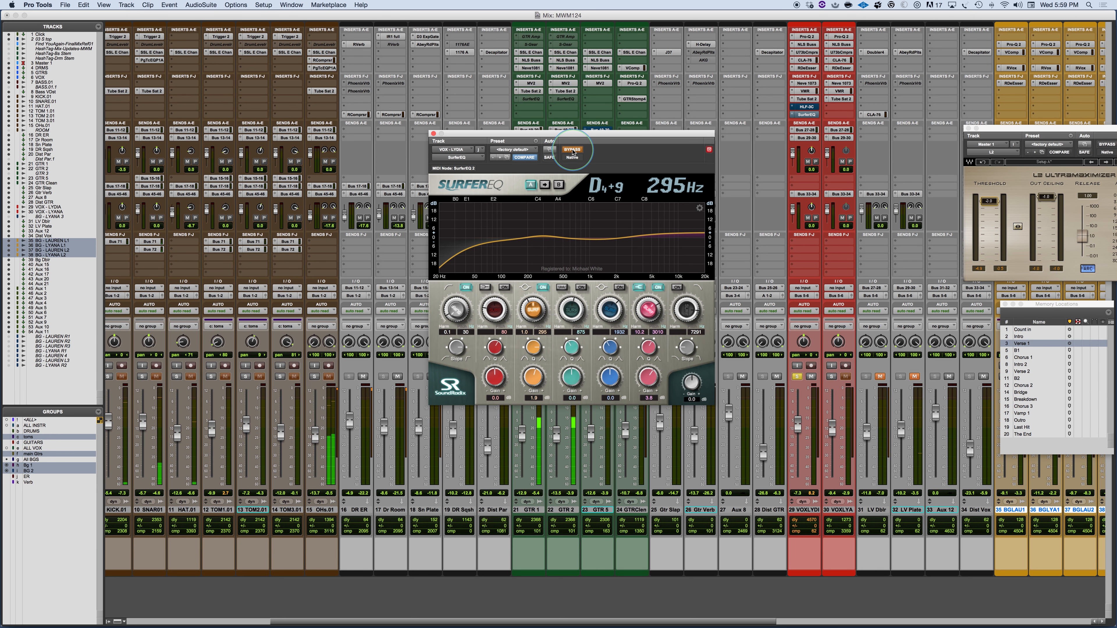
click(571, 150)
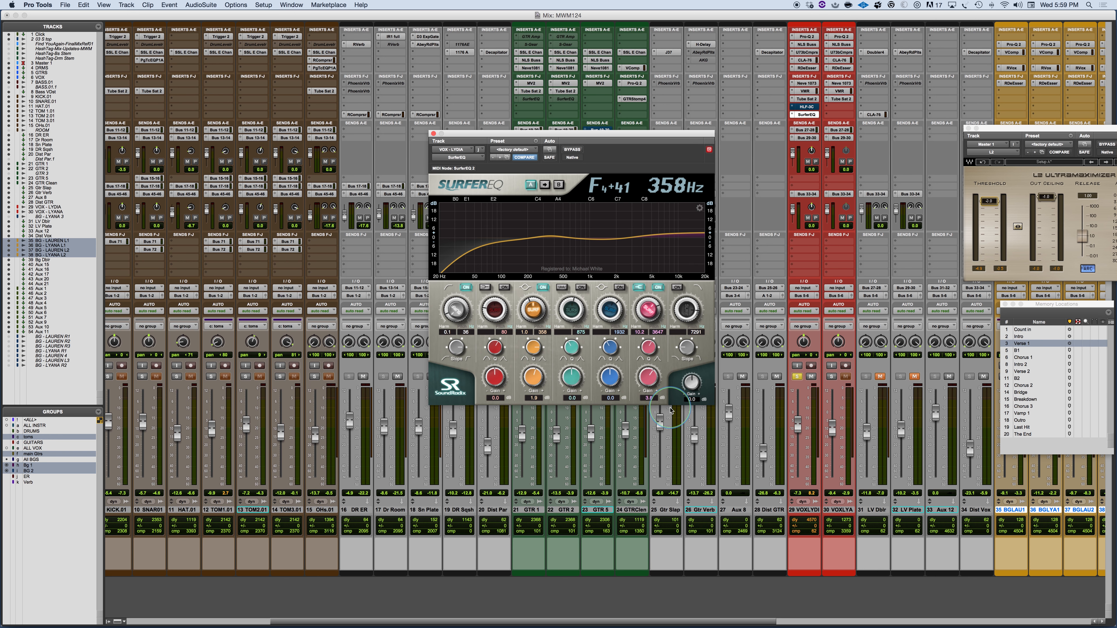
Unsolo the lead vocal and unmute the LV Dlbr and LV Plate effect tracks for playback in the full mix.
key(space)
click(797, 379)
click(797, 377)
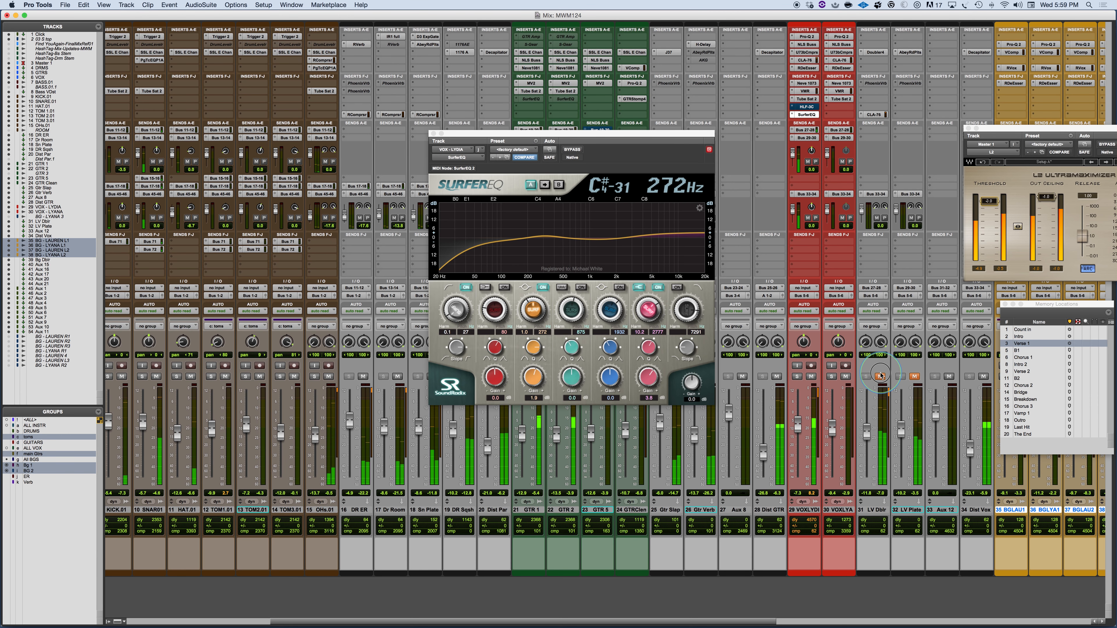
click(905, 378)
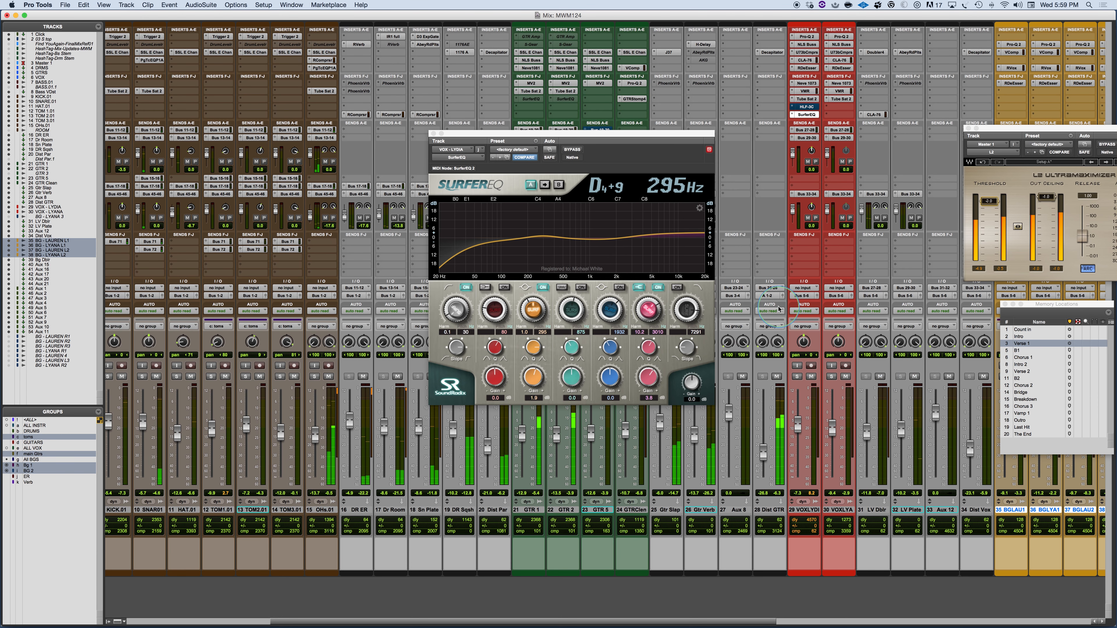
Raise the orange band's boost to 2.4 dB while comparing the lead vocal with its EQ bypassed and active in the full mix.
click(569, 150)
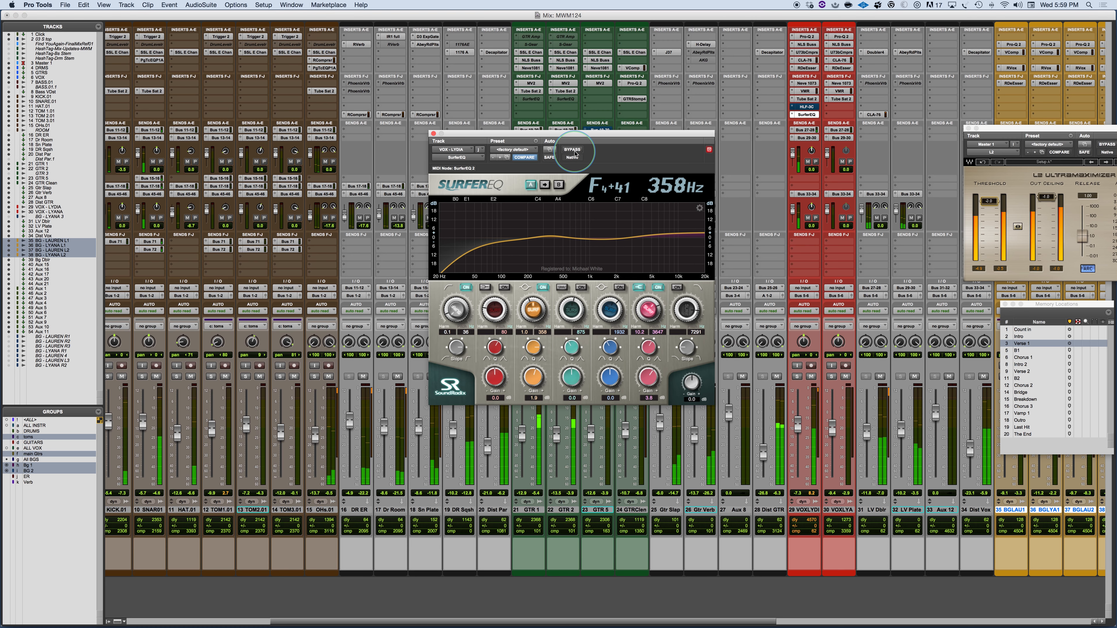
click(574, 153)
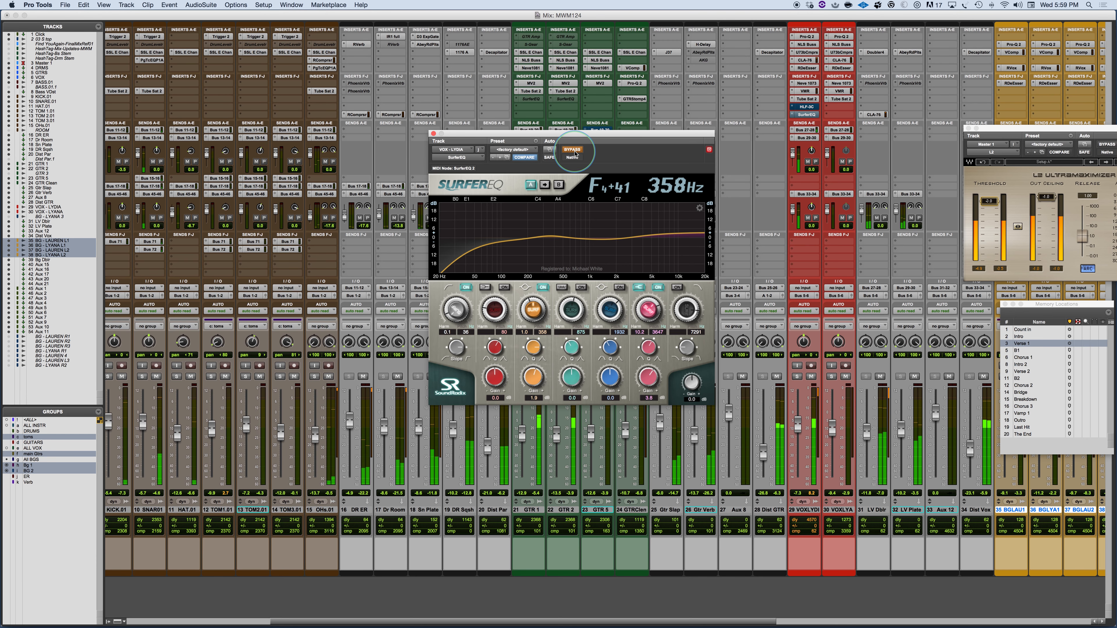
click(573, 151)
drag(531, 383, 531, 380)
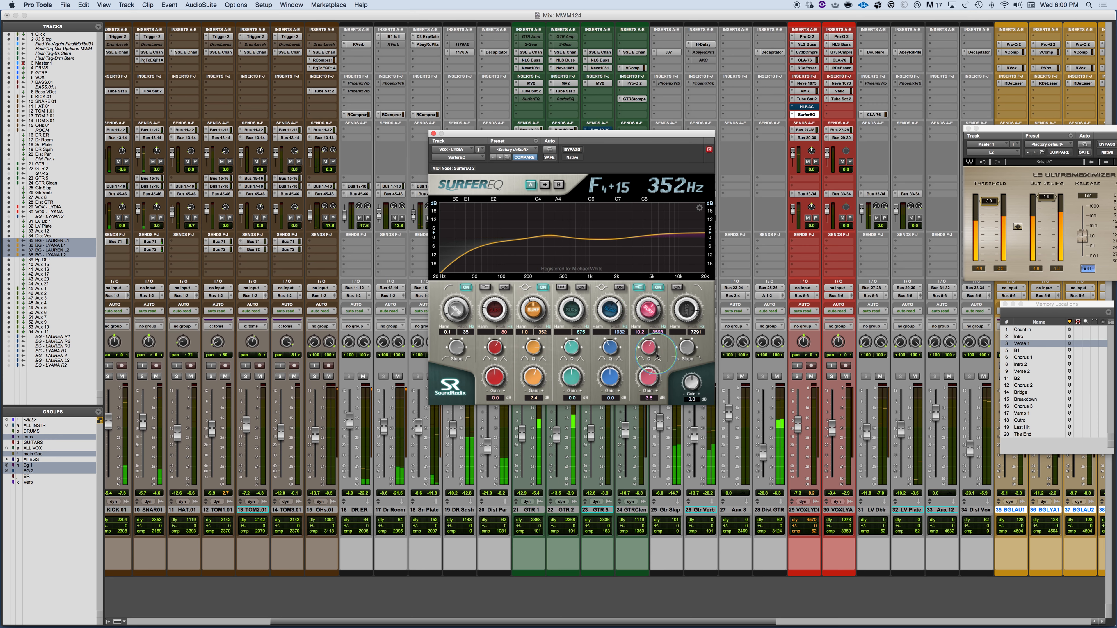
click(572, 150)
click(572, 150)
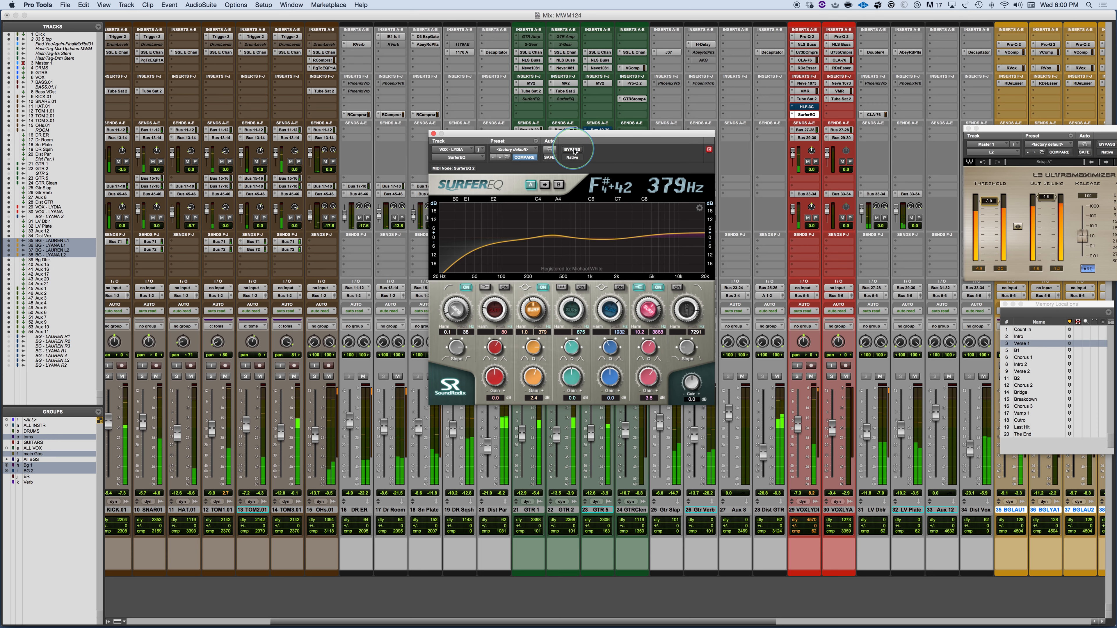
Bring the background vocal tracks into view beside the EQ window and compare the lead vocal with its EQ bypassed and active.
scroll(877, 236, right, 5)
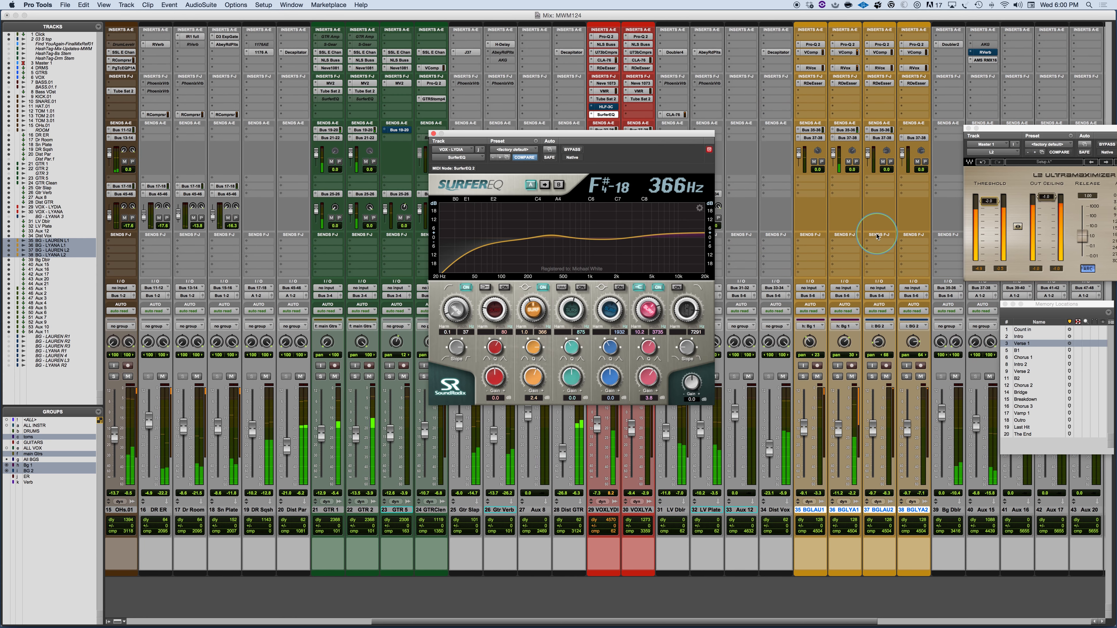
drag(674, 134, 507, 154)
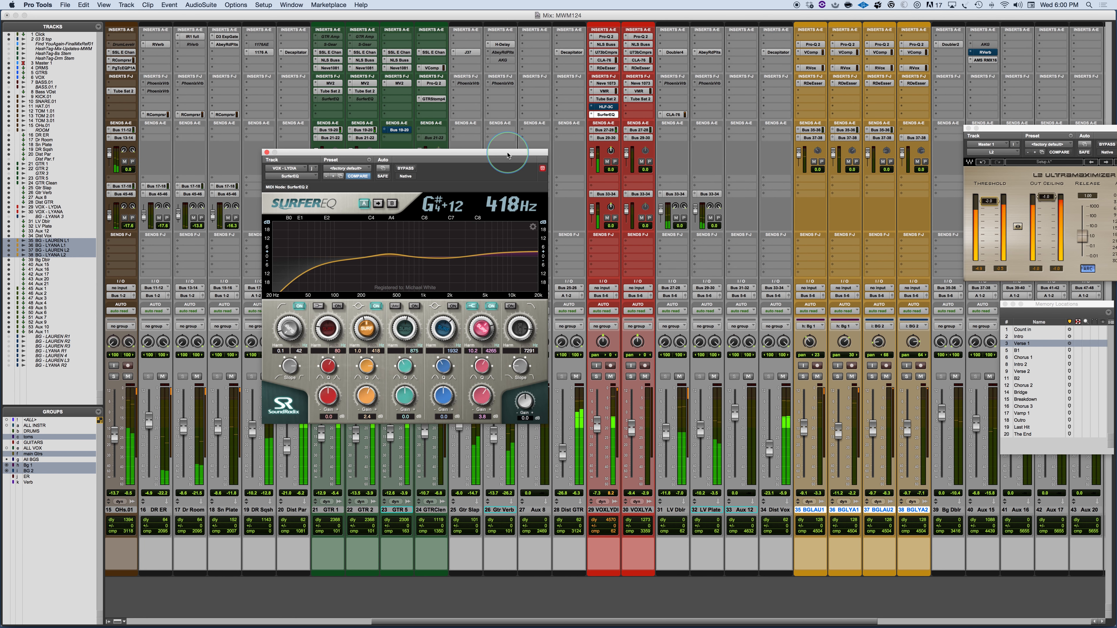
click(405, 169)
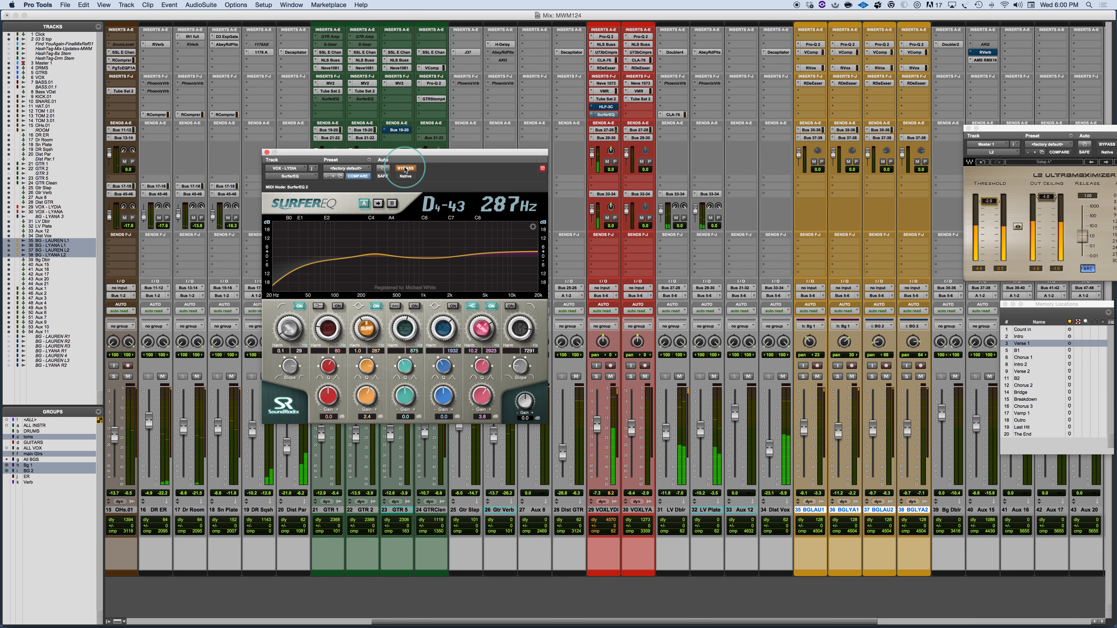
click(405, 169)
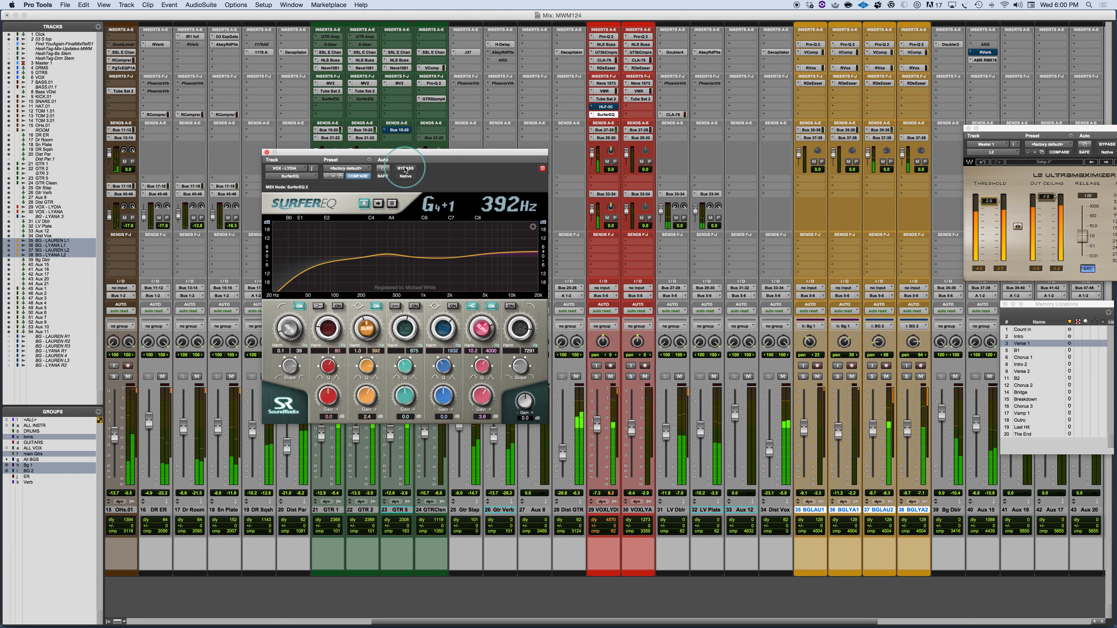
Solo the lead vocal and copy its SurferEQ to the same insert slot on background vocal track 37.
click(597, 378)
click(596, 378)
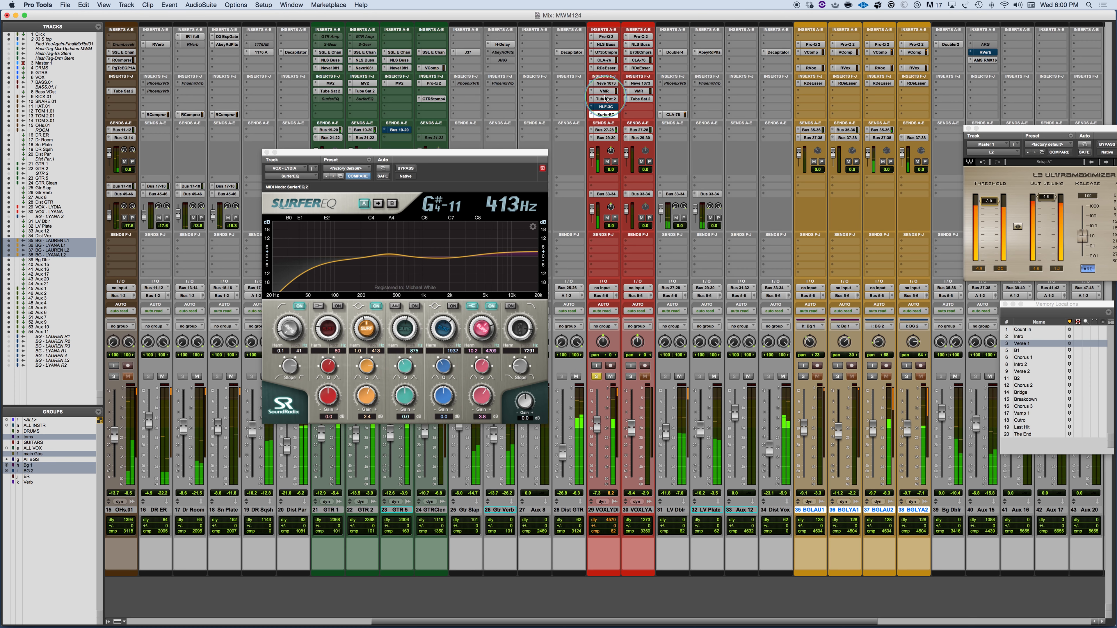
drag(605, 117, 879, 113)
click(879, 114)
click(461, 257)
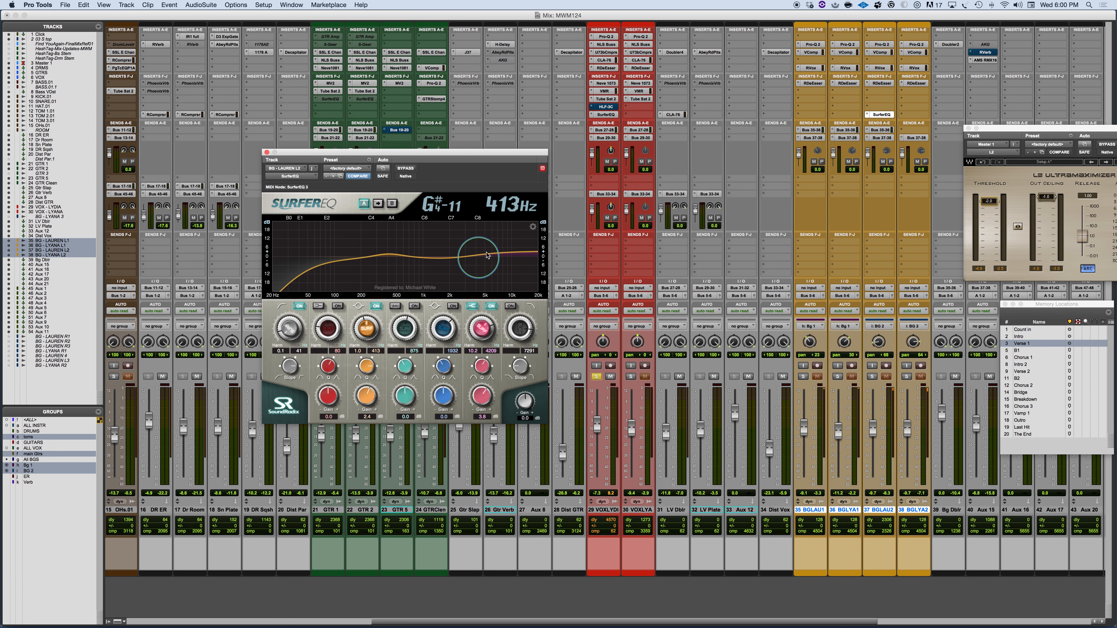
Disable the pink high shelf on track 37's EQ and enable its low-pass filter with Surf tracking at harmonic 48.0.
click(491, 306)
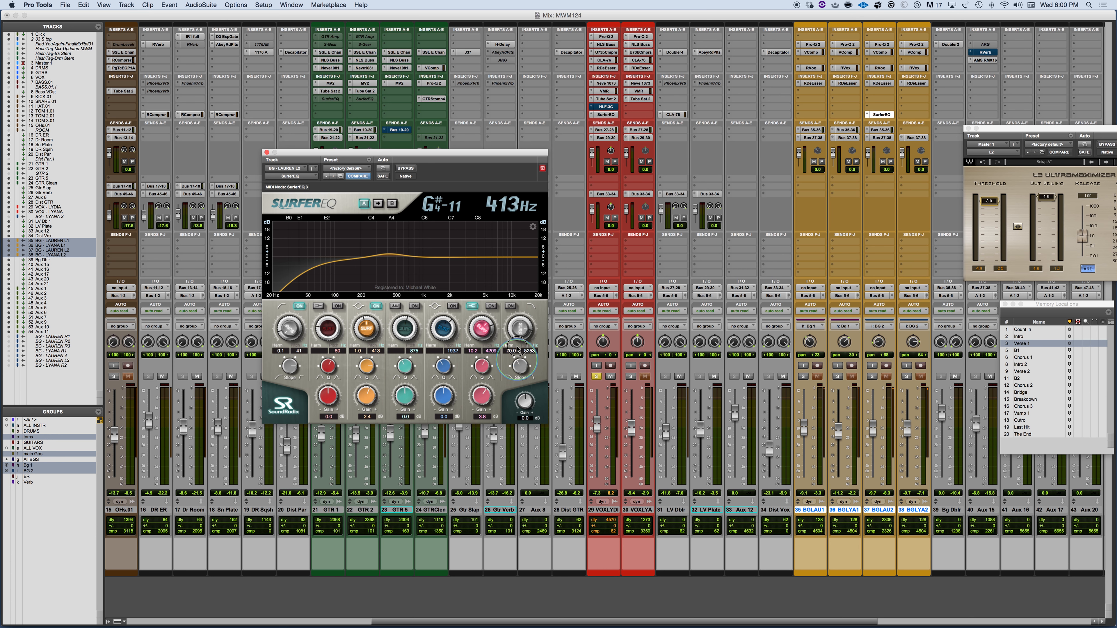
click(511, 307)
drag(521, 337, 518, 319)
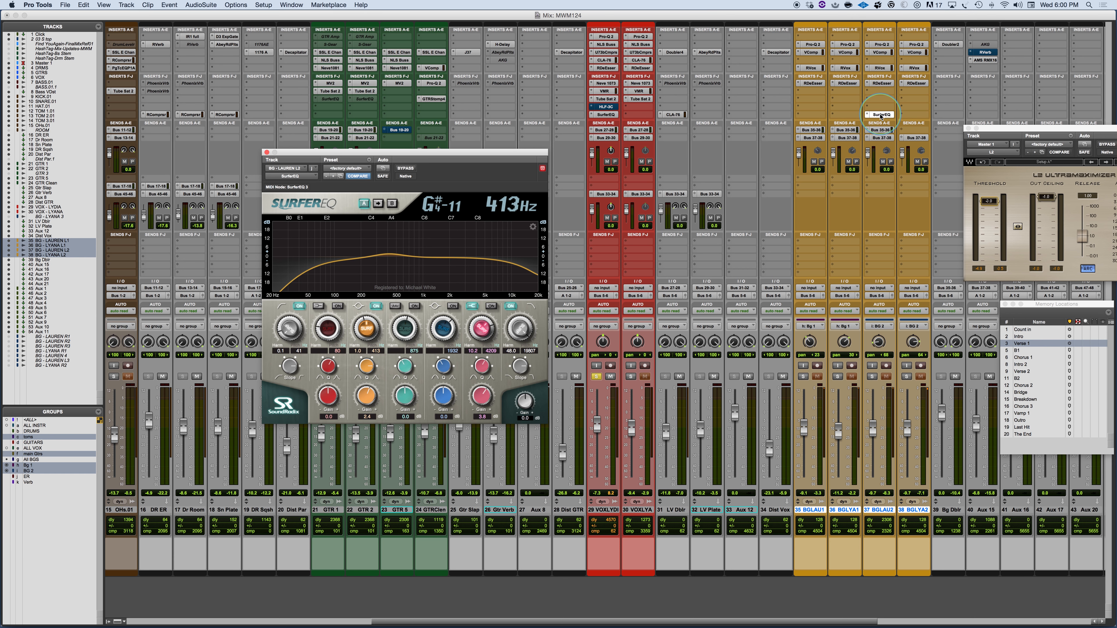
Copy the background vocal's SurferEQ to track 38 and play Chorus 1 with tracks 37 and 38 soloed.
click(917, 115)
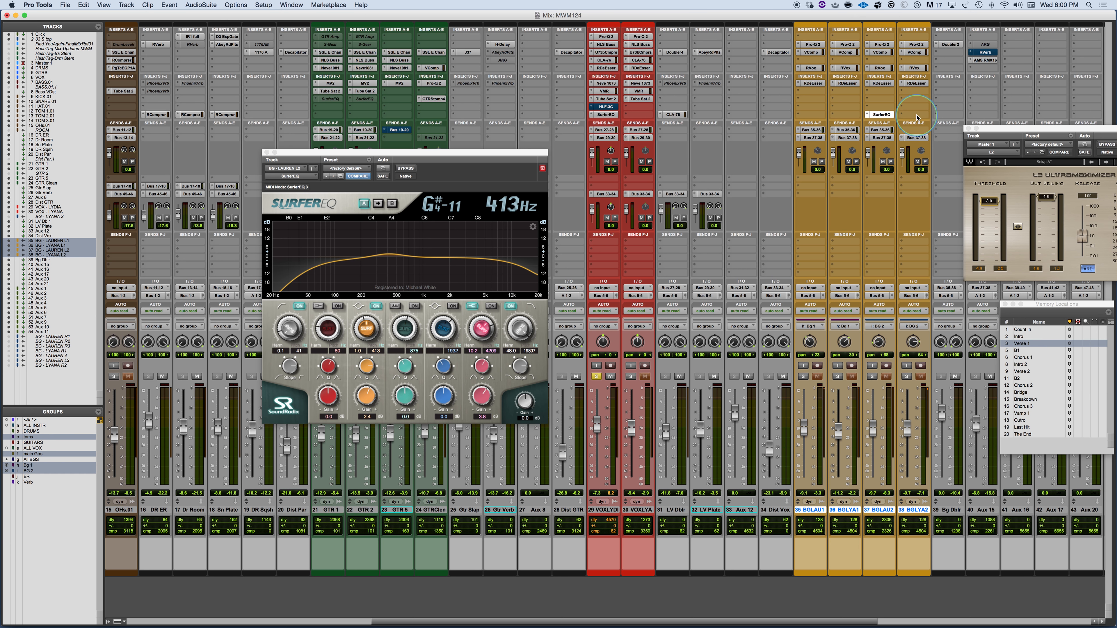
click(873, 376)
click(1022, 358)
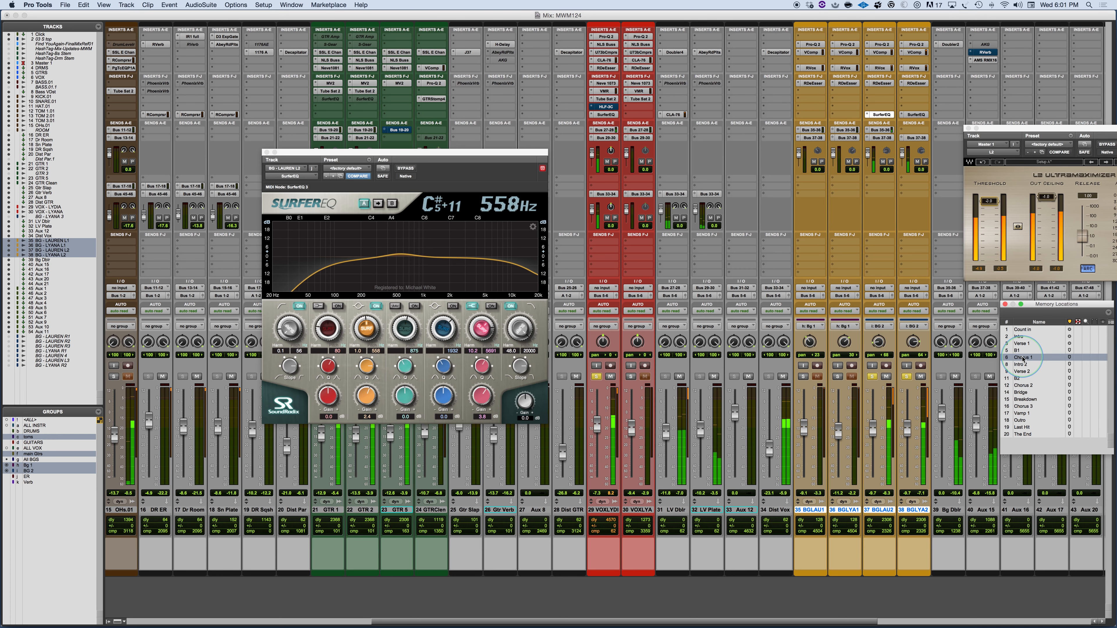
Add the lead vocal to the background vocal track selection and compare their SurferEQ inserts bypassed and active together.
super+click(592, 509)
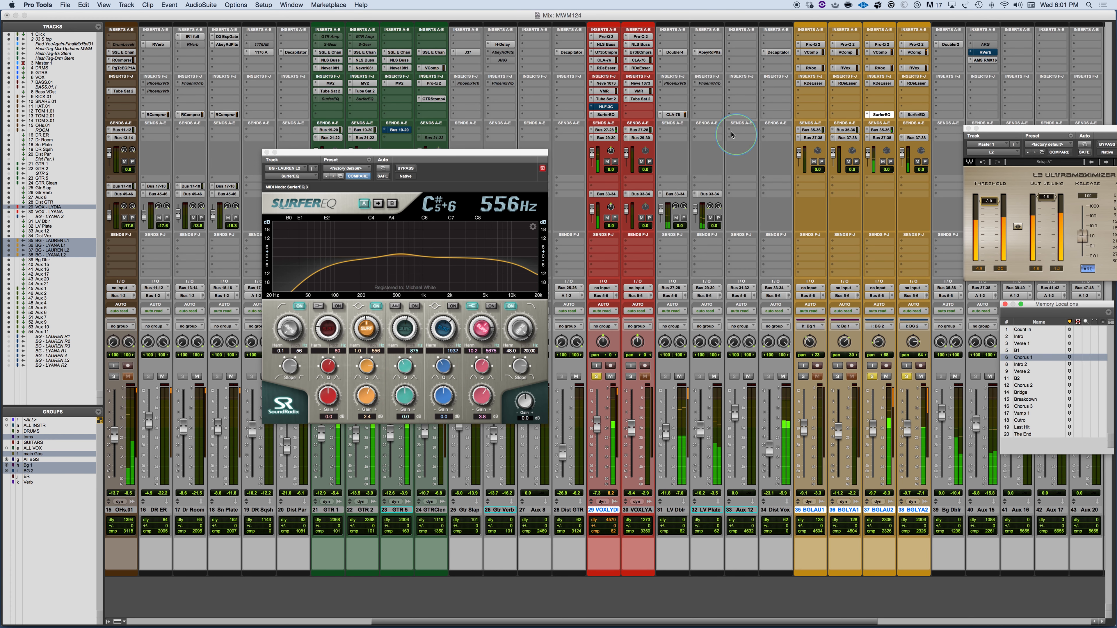
click(607, 115)
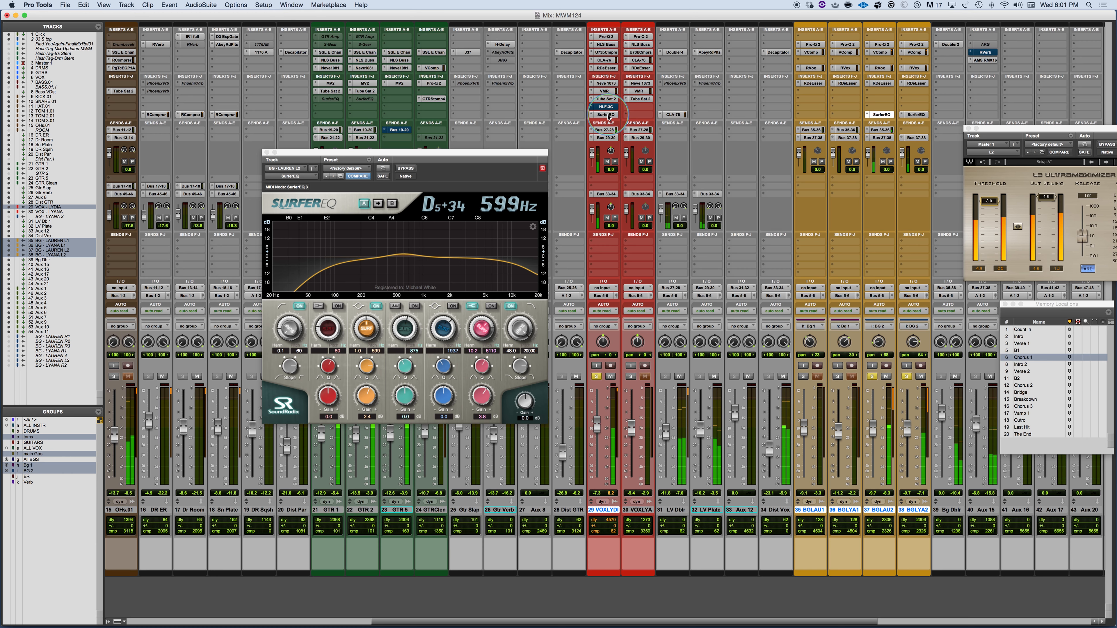
alt+shift+super+click(609, 115)
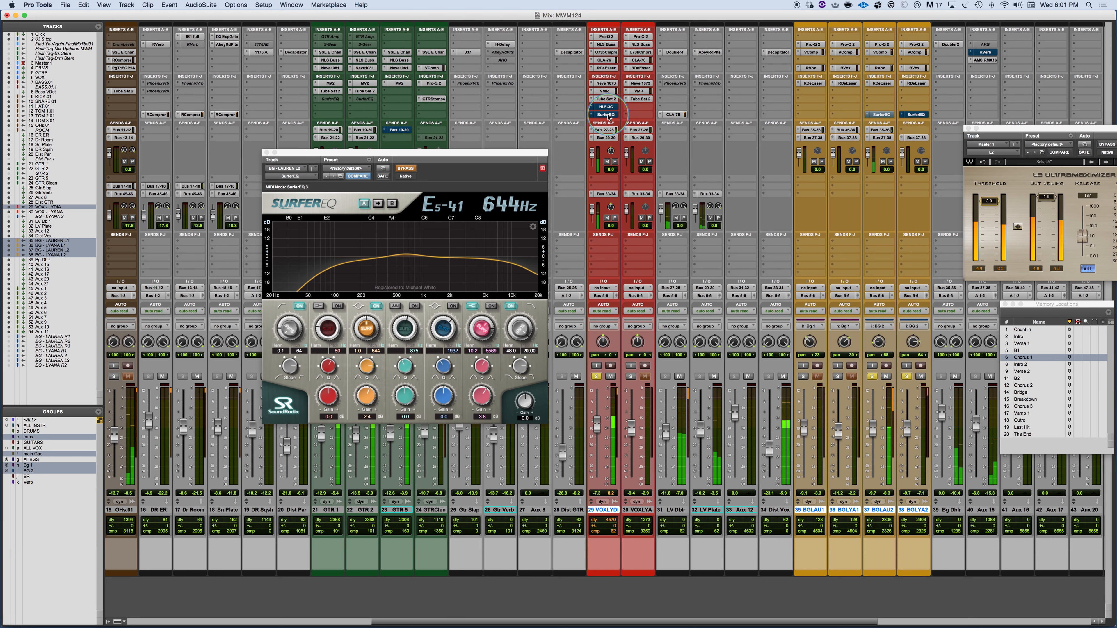
alt+shift+super+click(608, 115)
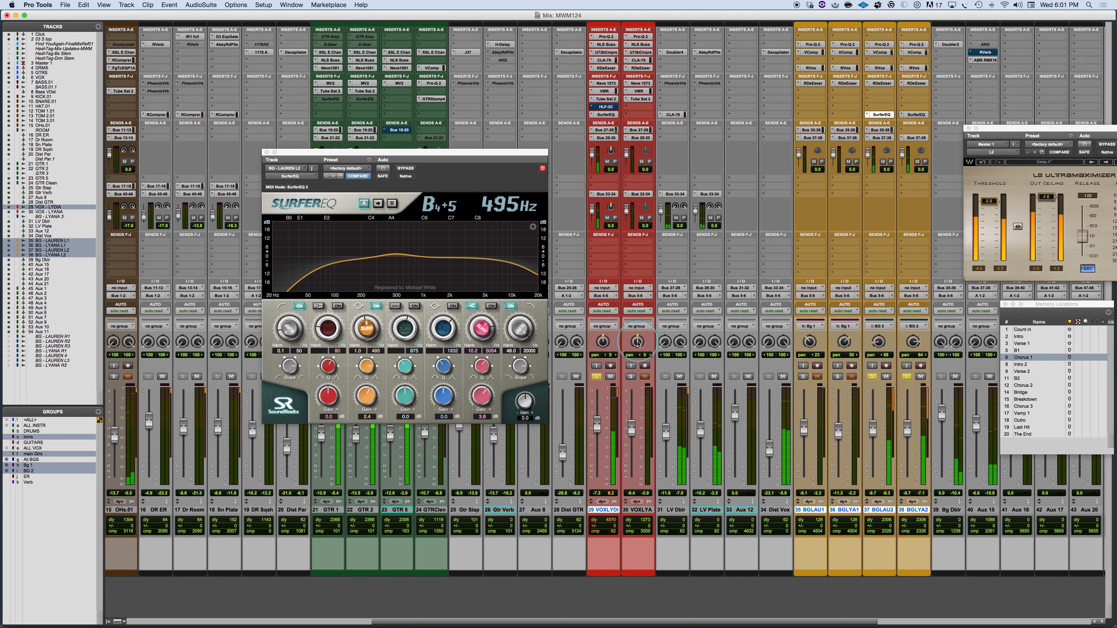
Clear the solos and compare the selected vocals in the full mix with SurferEQ bypassed and active, reopening the lead vocal's EQ.
alt+click(597, 376)
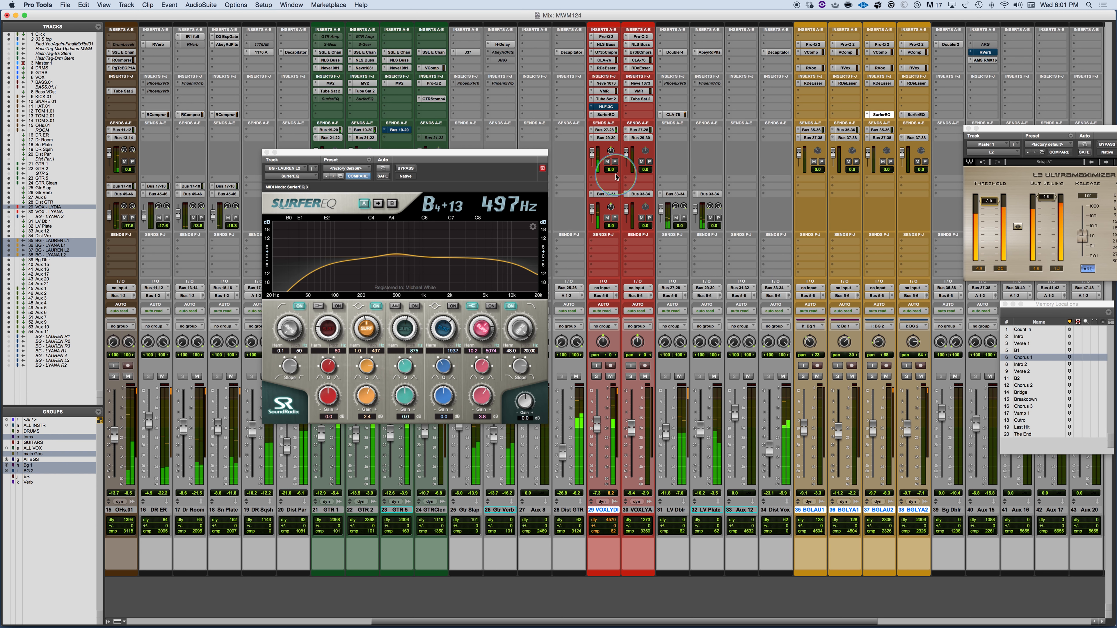
key(space)
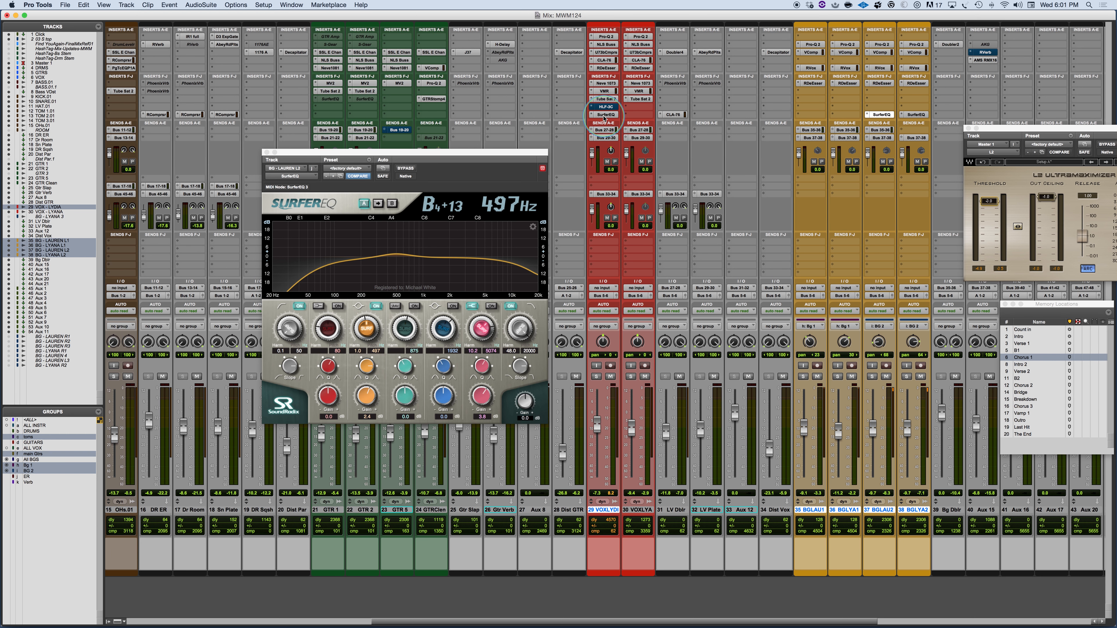
key(space)
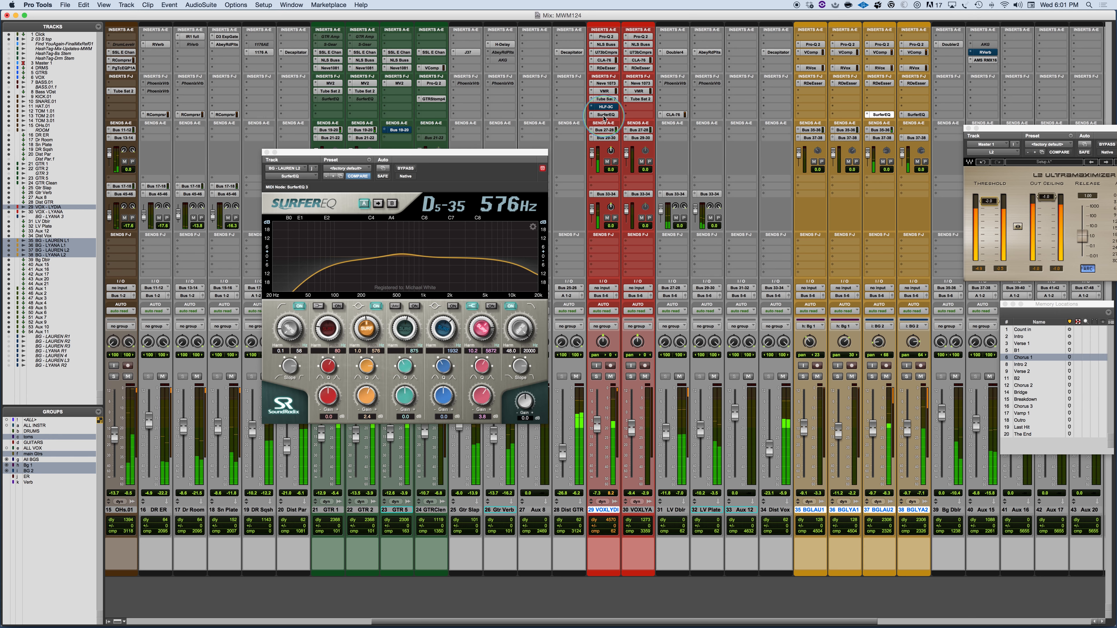
alt+super+click(605, 115)
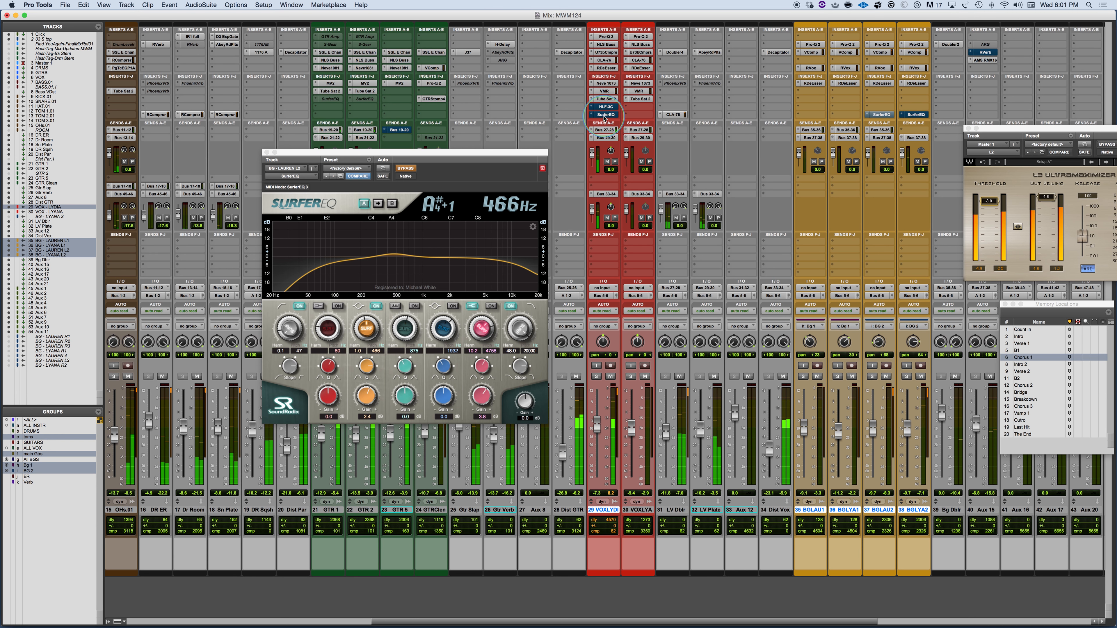
alt+super+click(605, 115)
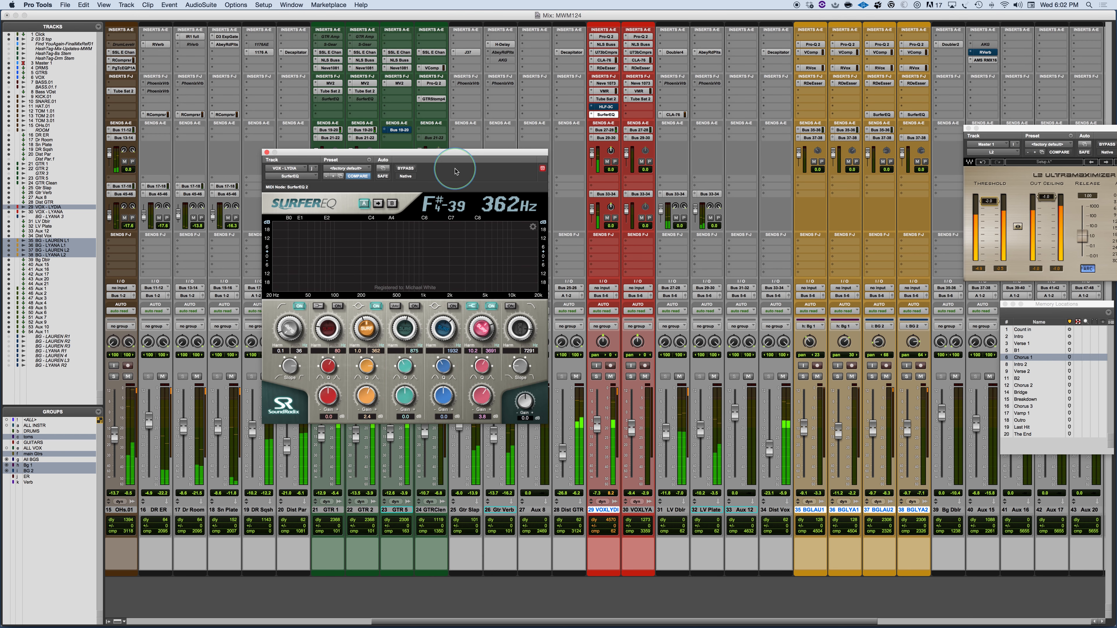
click(605, 115)
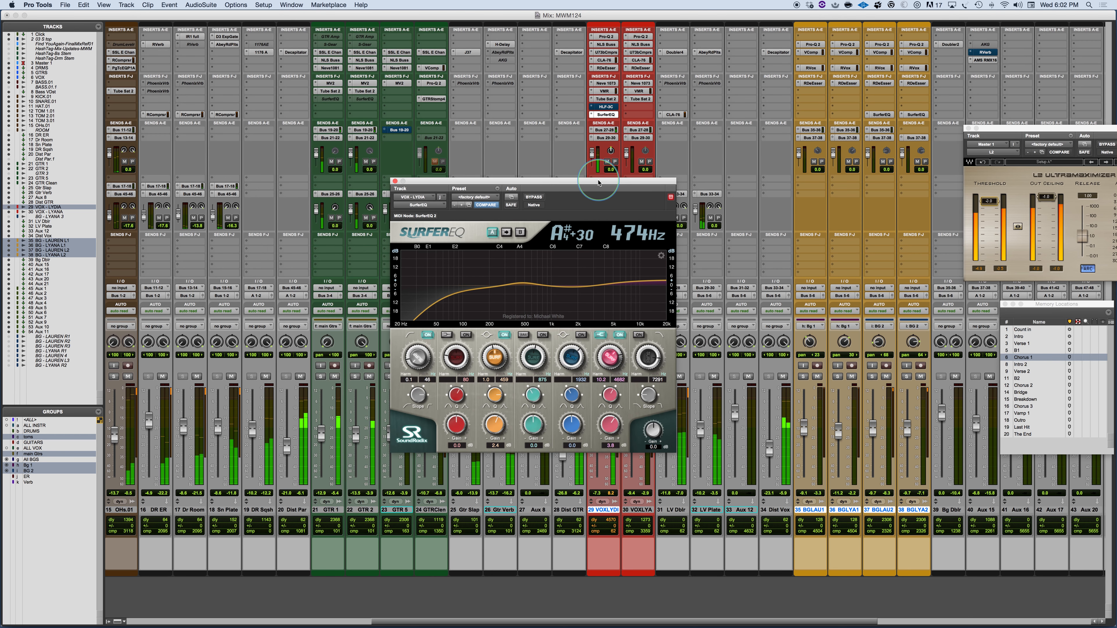
Recall the Verse 1 memory location, switch the lead vocal's SurferEQ to setting B and play the section.
drag(585, 181, 475, 179)
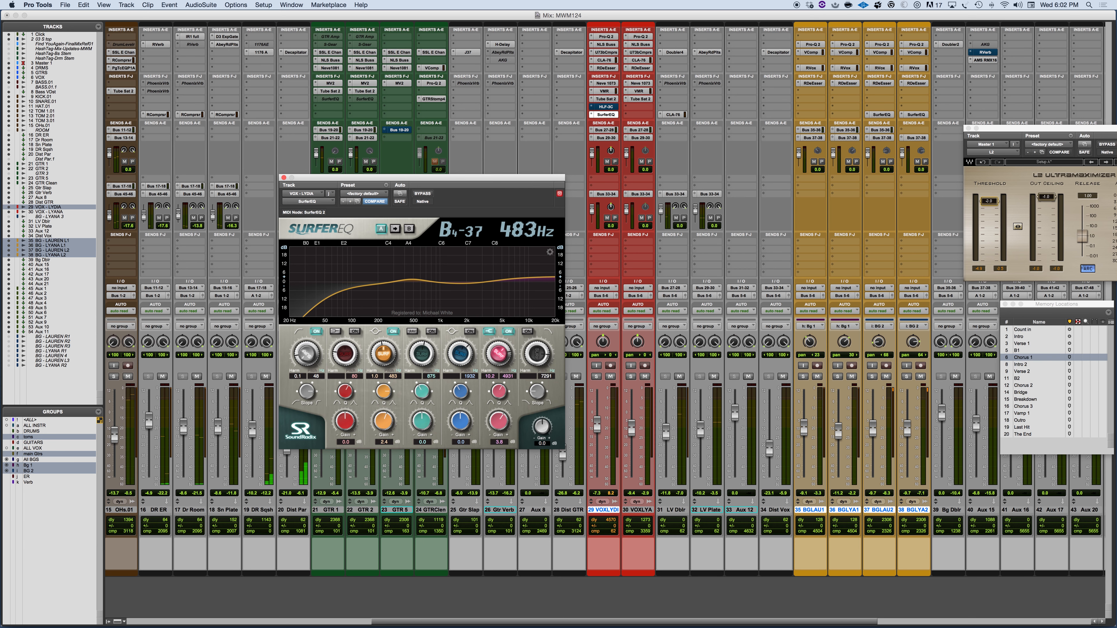
click(1026, 347)
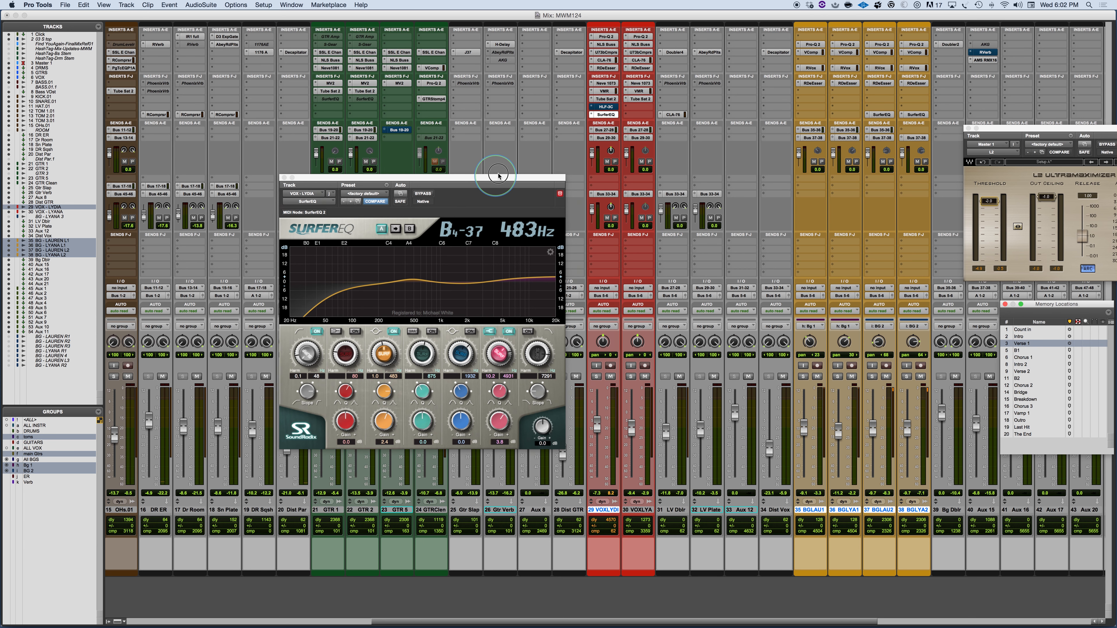
drag(495, 177, 554, 138)
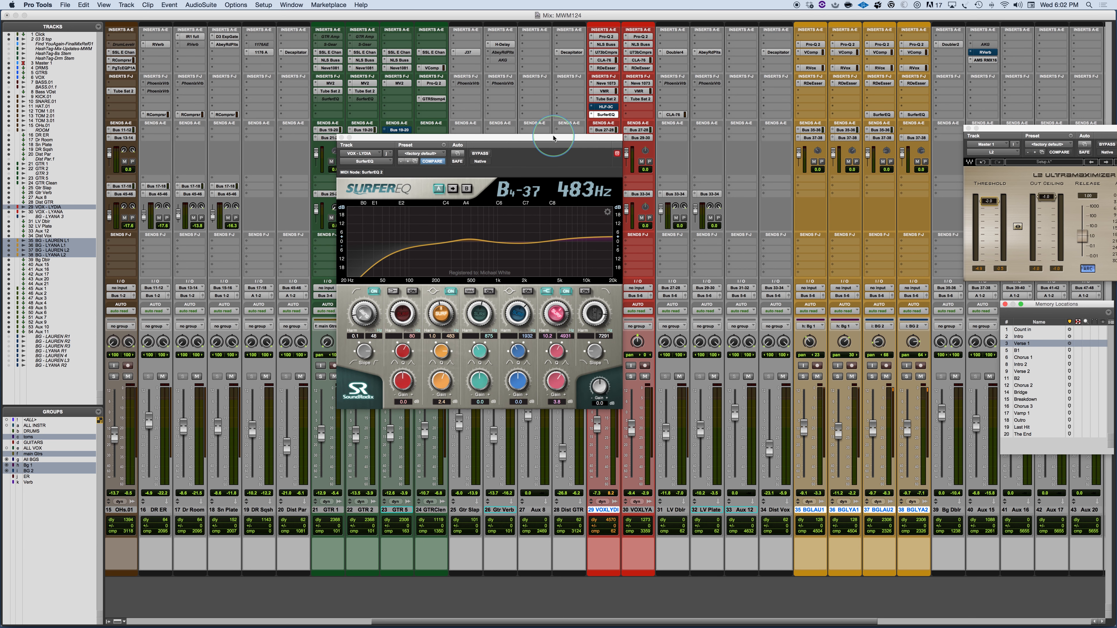
click(468, 188)
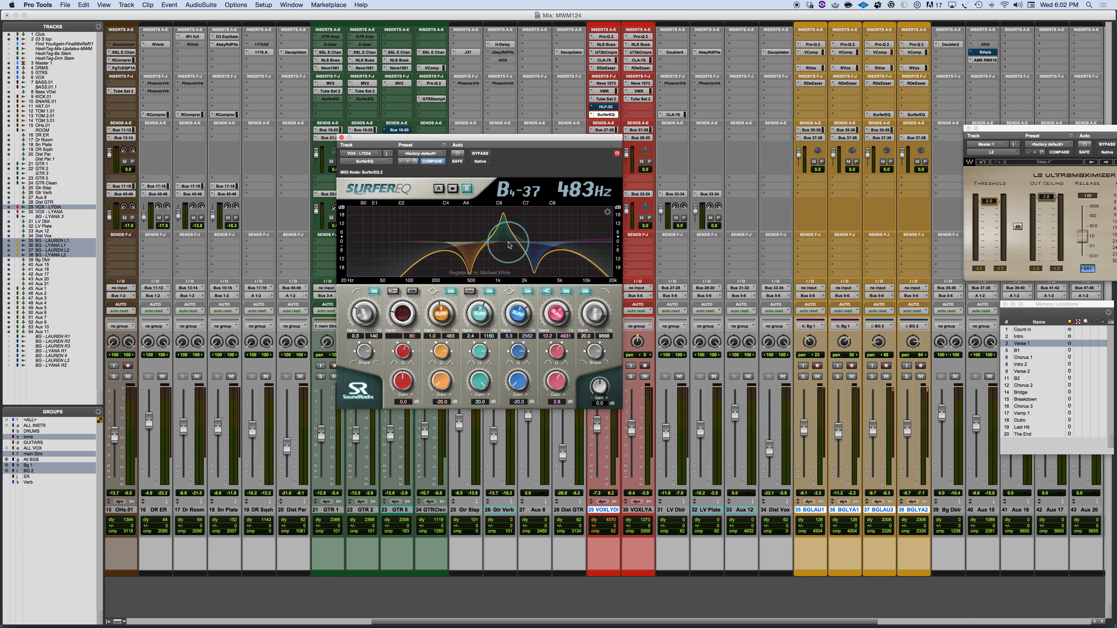
drag(546, 147, 455, 130)
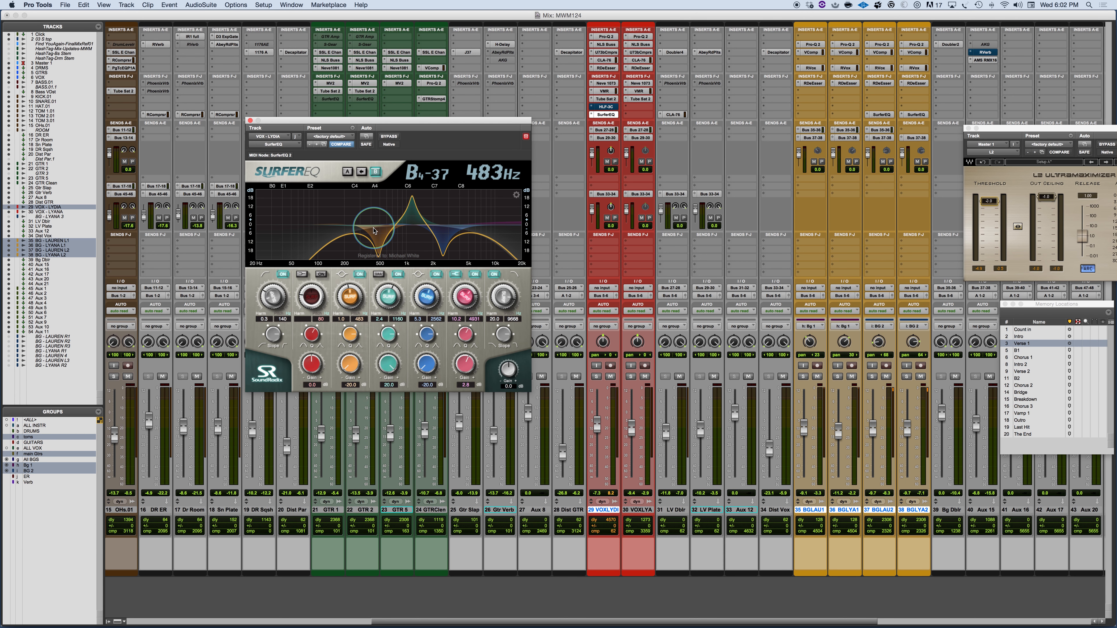
key(space)
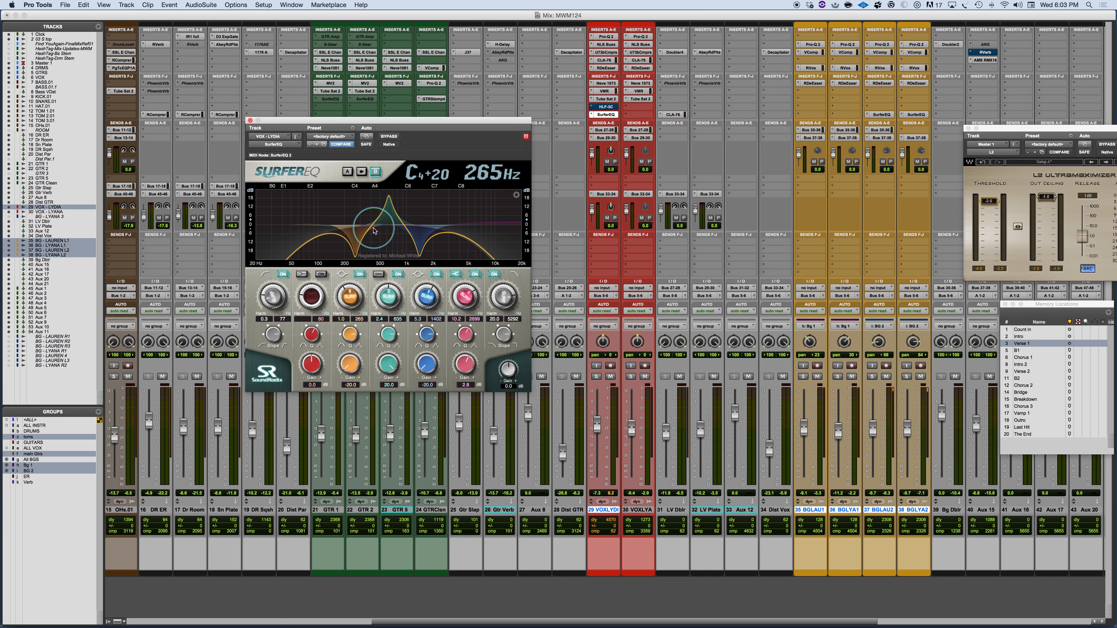
Switch the teal band to its harmonic filter shape and vary its Q while playing the soloed lead vocal in Verse 1.
click(379, 274)
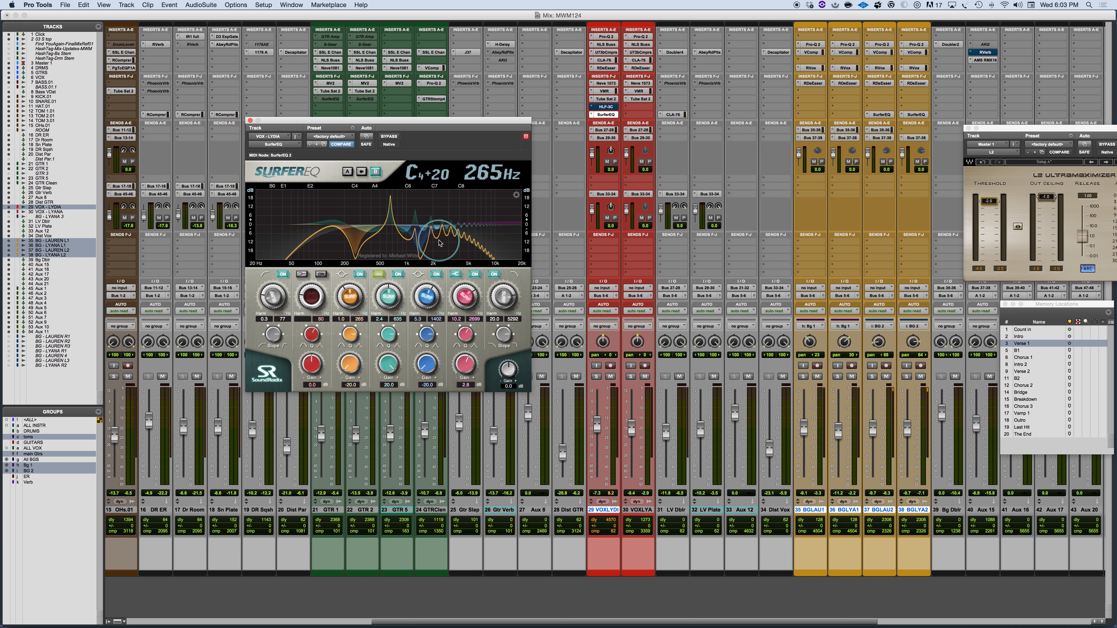
click(597, 378)
key(space)
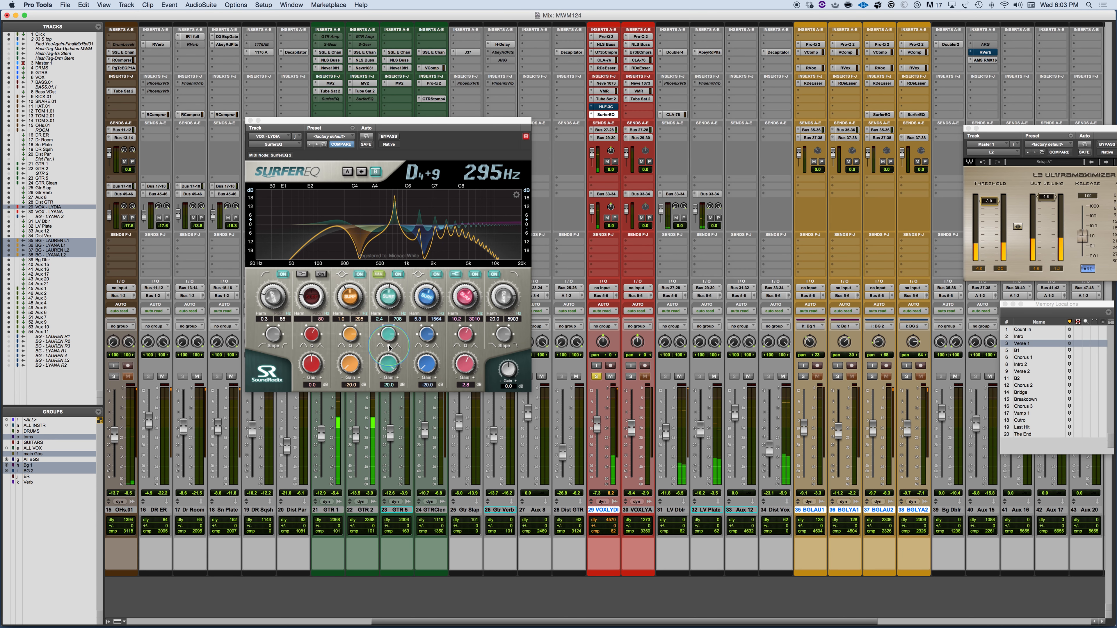
drag(379, 334, 380, 322)
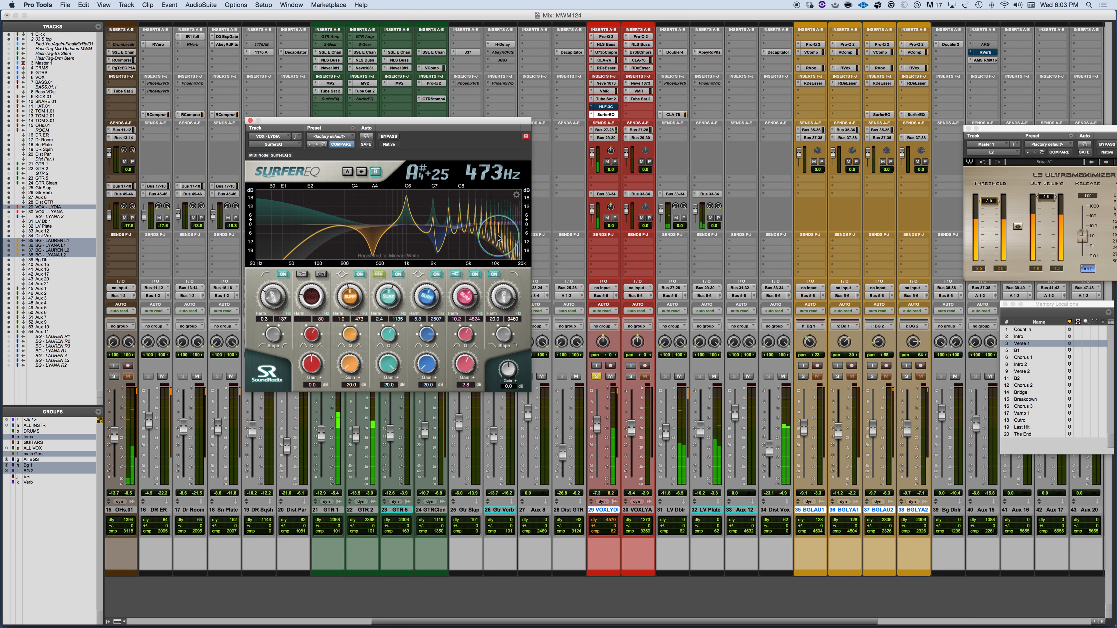
click(399, 335)
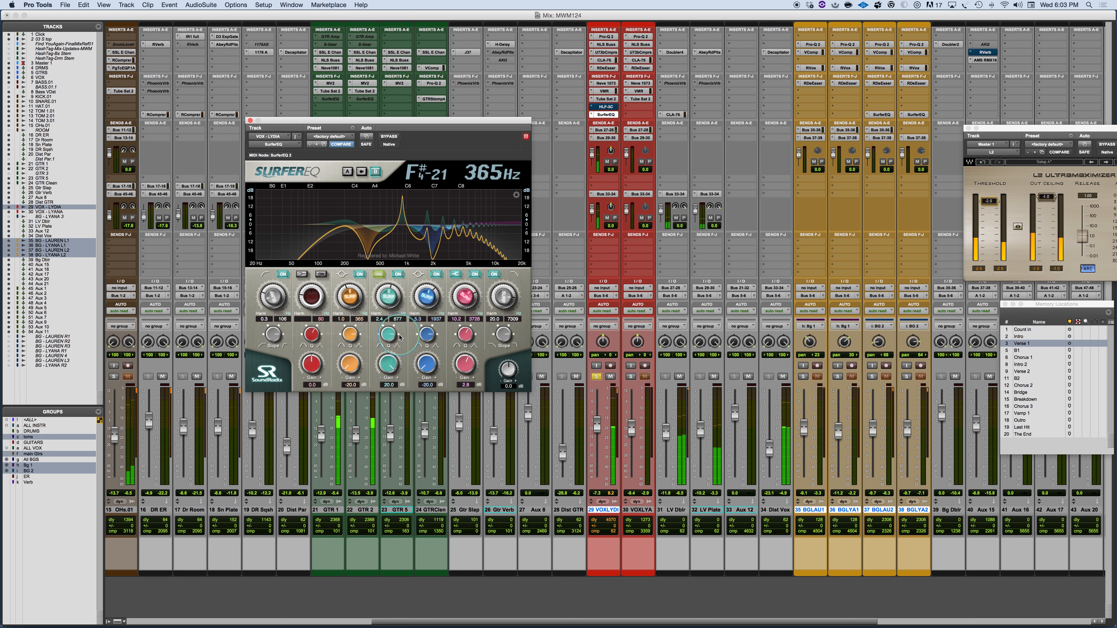
click(394, 326)
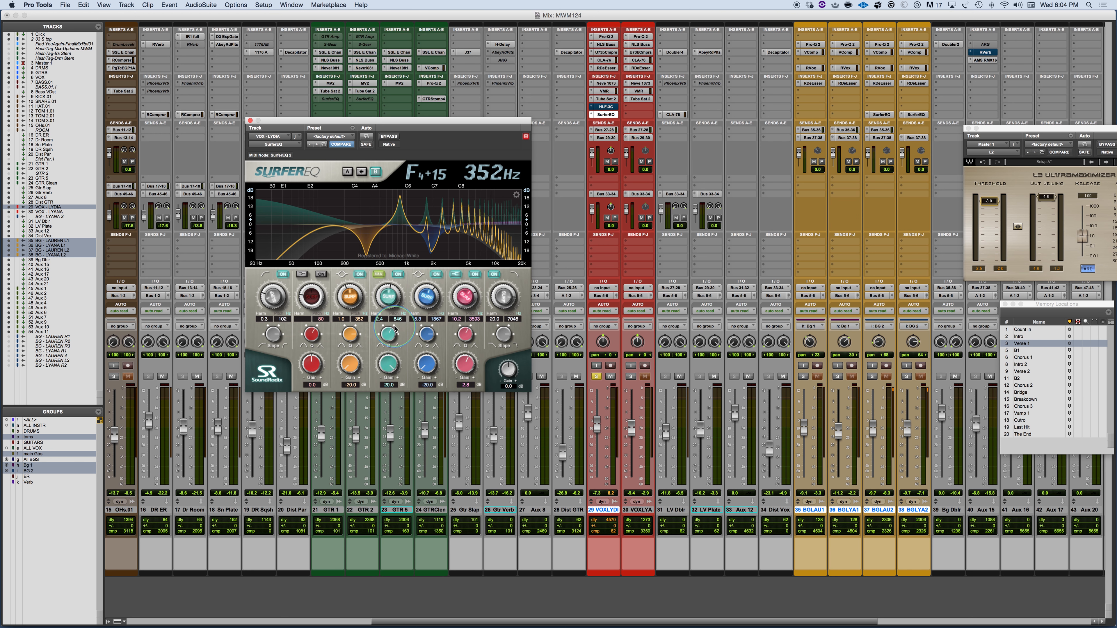
Return the lead vocal's SurferEQ to setting A and review its tracking and MIDI mode settings, closing them again.
click(347, 172)
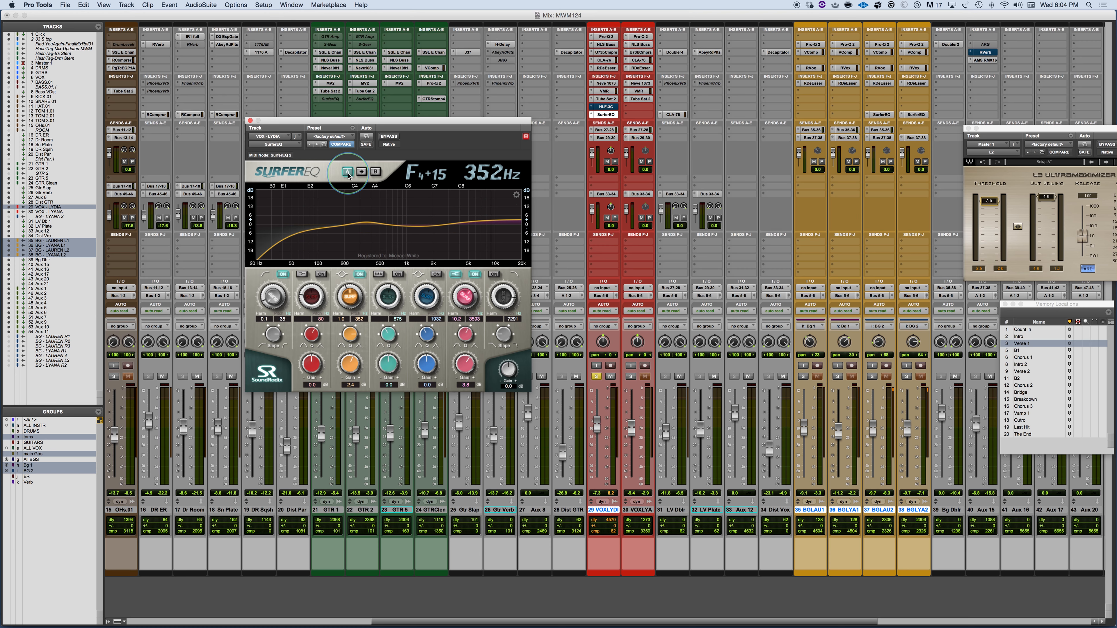
drag(434, 121, 586, 175)
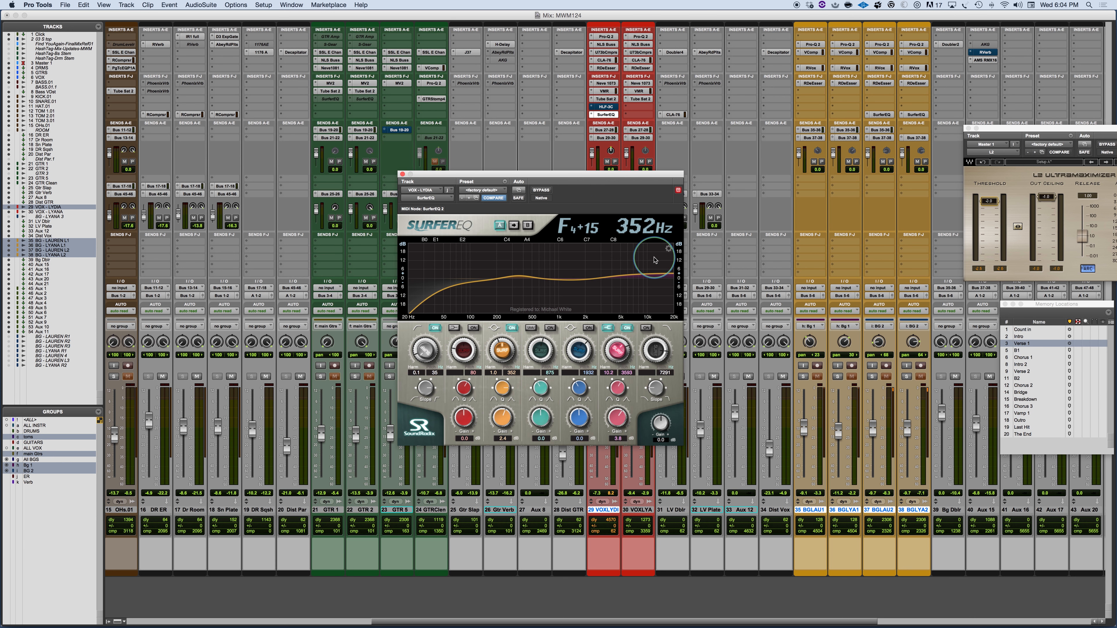
click(668, 249)
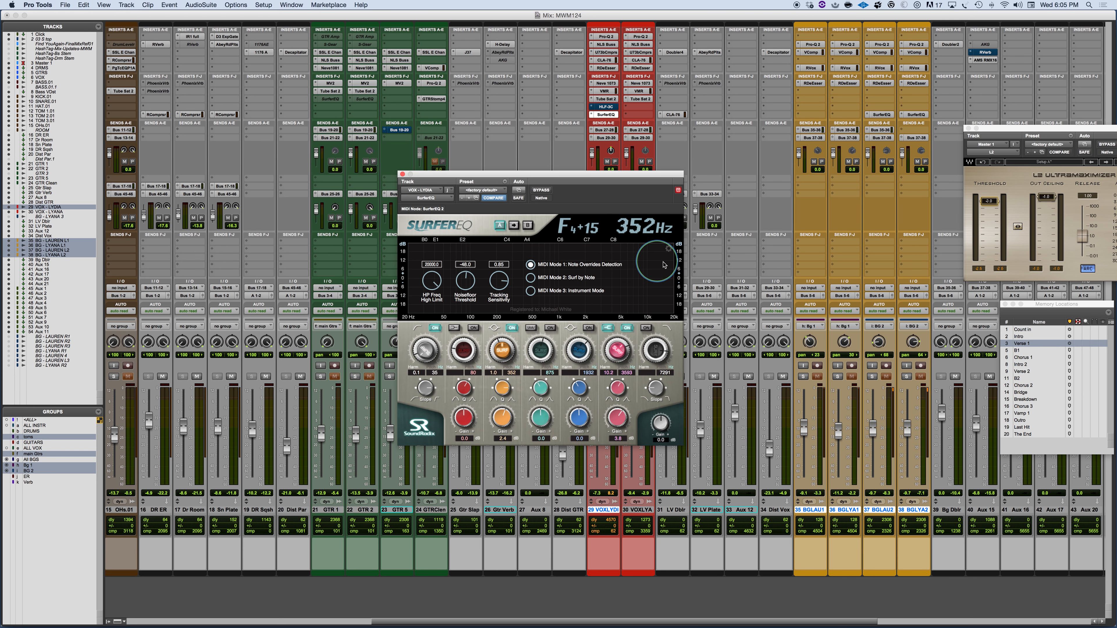
click(669, 250)
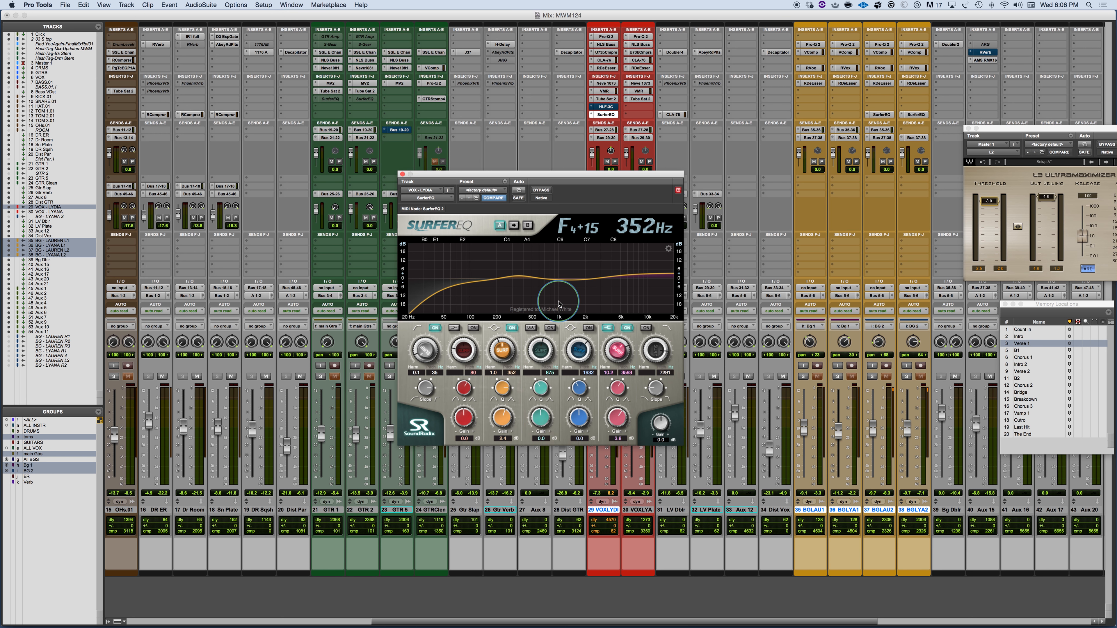
drag(614, 175, 634, 136)
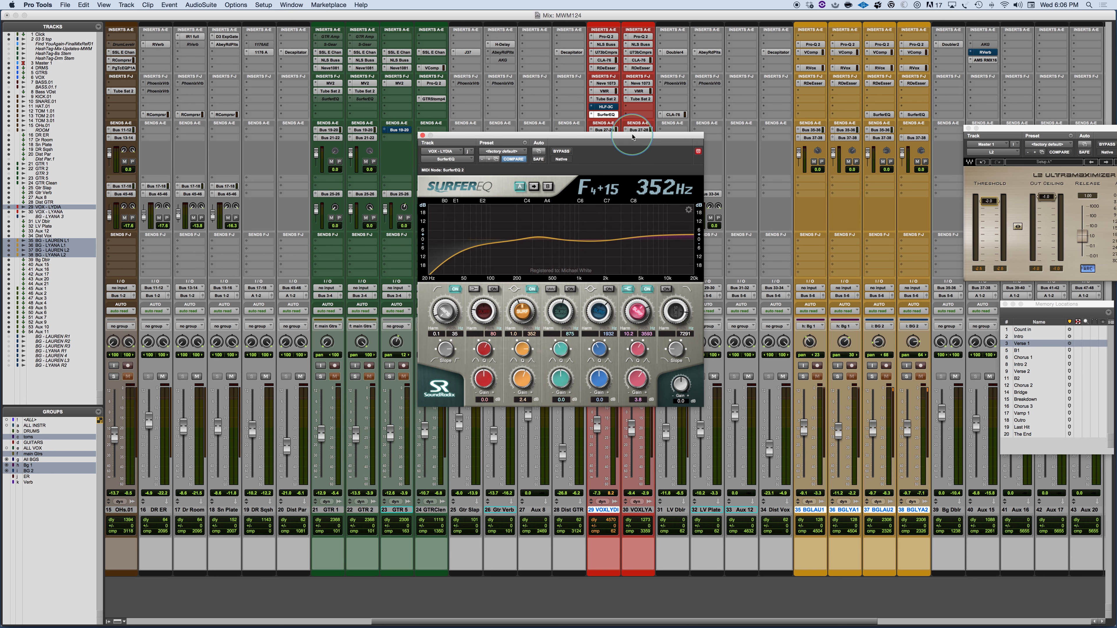